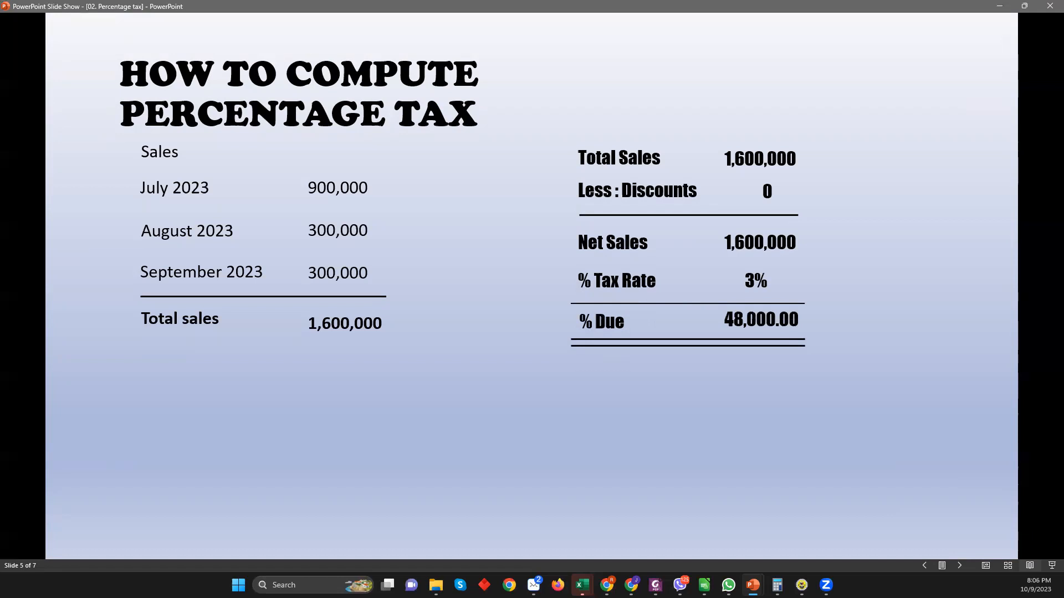
# Leave the 48,000.00 tax-due computation slide for the slide thumbnail overview
pyautogui.press('-')
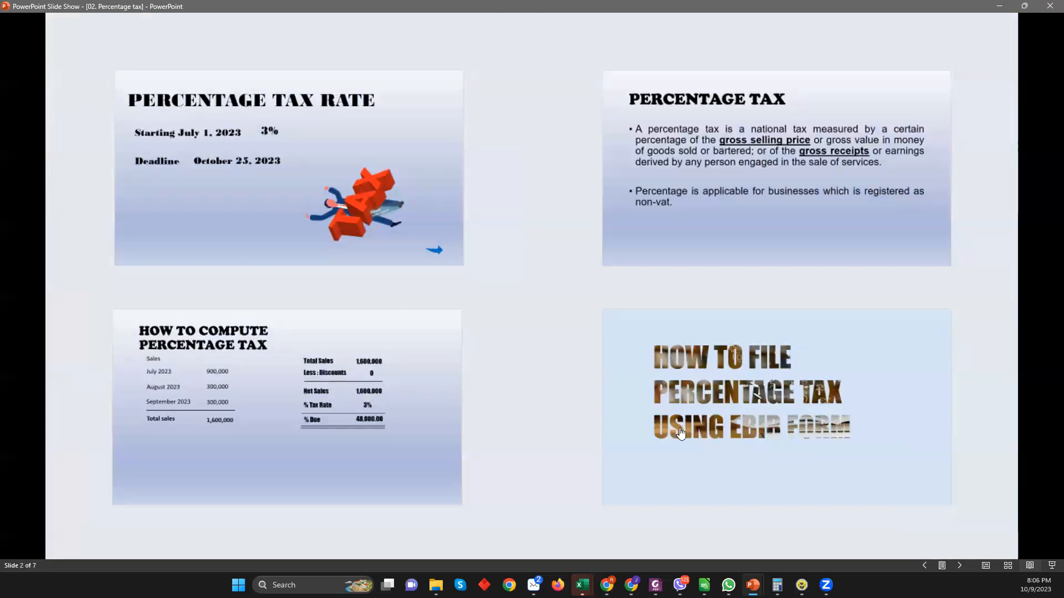
# Show slide 6 'How to File Percentage Tax Using eBIR Form', then switch to eBIRForms
pyautogui.click(742, 416)
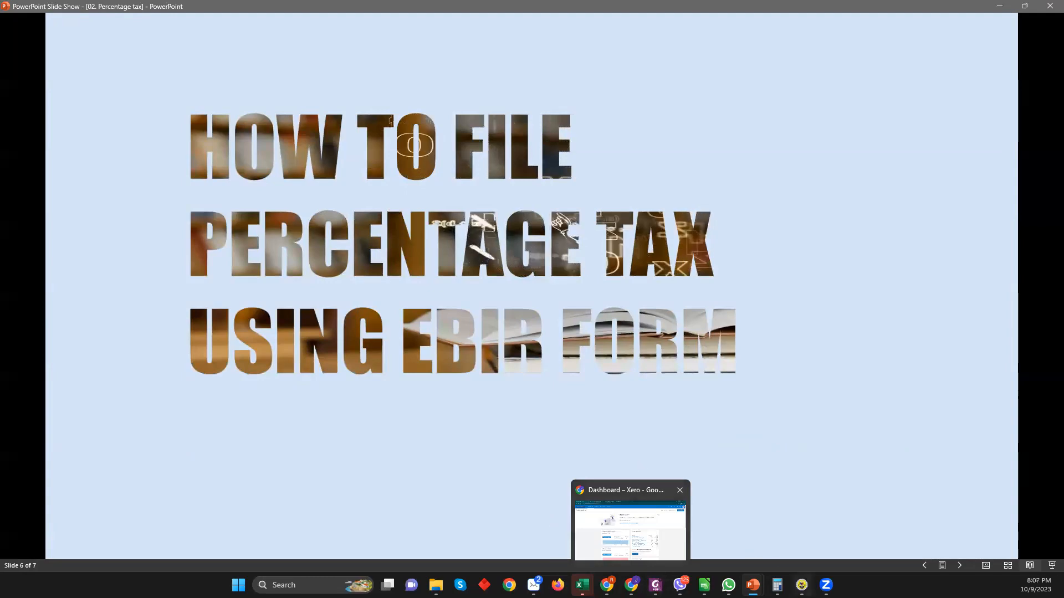
pyautogui.click(747, 521)
# Enter the taxpayer's TIN in the Profile boxes to load their profile
pyautogui.scroll(1, 467, 178)
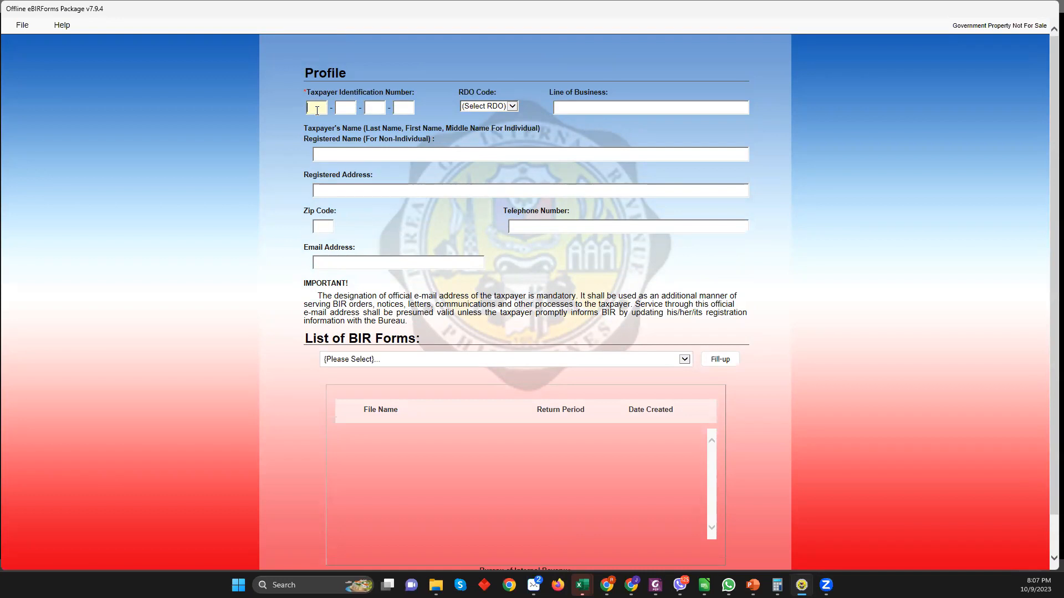
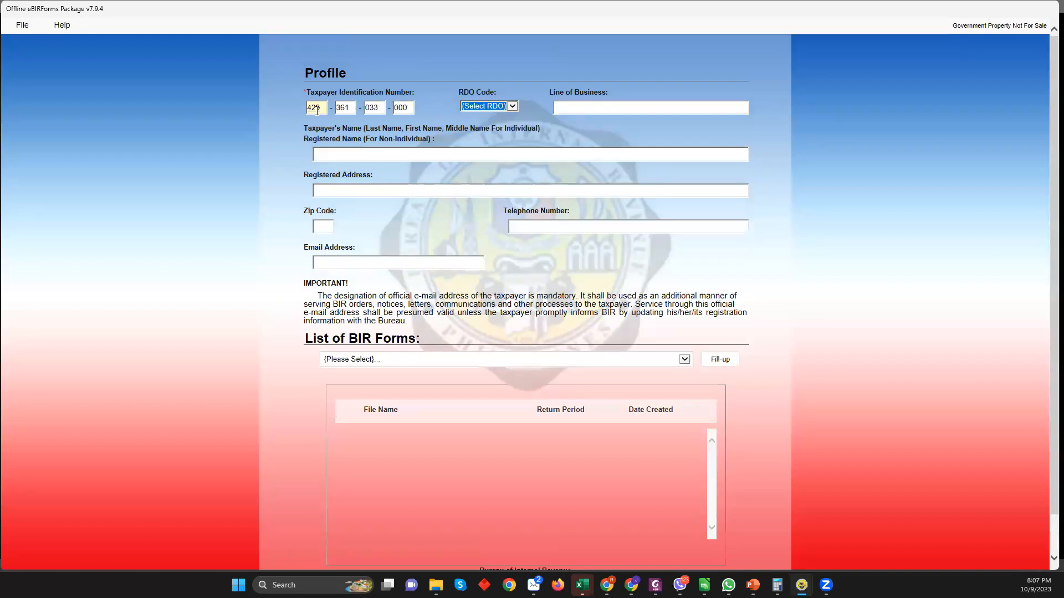
pyautogui.scroll(-2, 614, 262)
pyautogui.scroll(2, 614, 262)
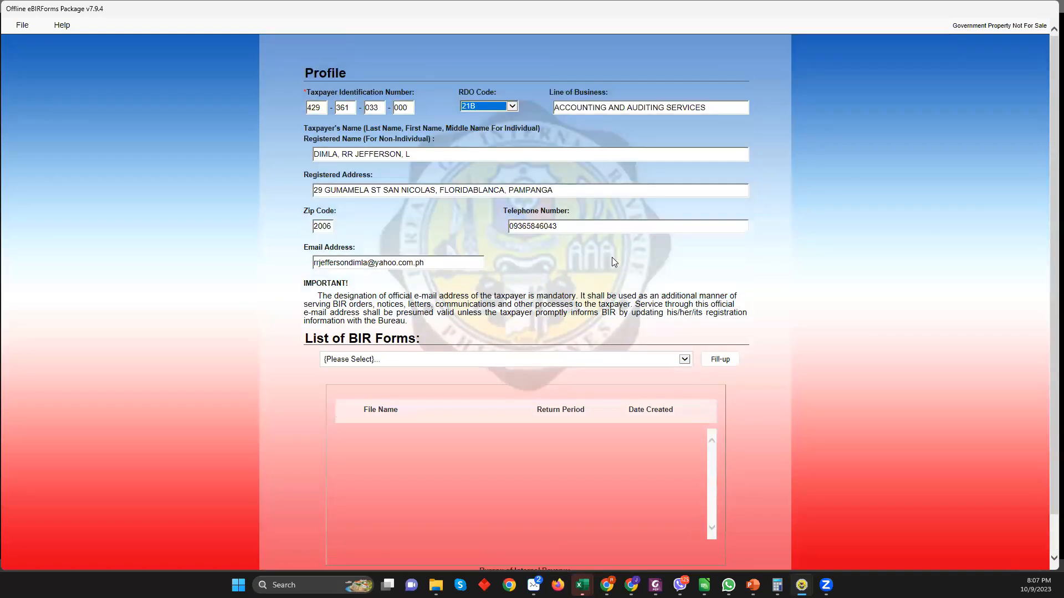
# Select BIR Form 2551Qv2018 - Quarterly Percentage Tax Return from the forms list
pyautogui.click(510, 360)
pyautogui.scroll(-5, 602, 357)
pyautogui.scroll(-8, 602, 357)
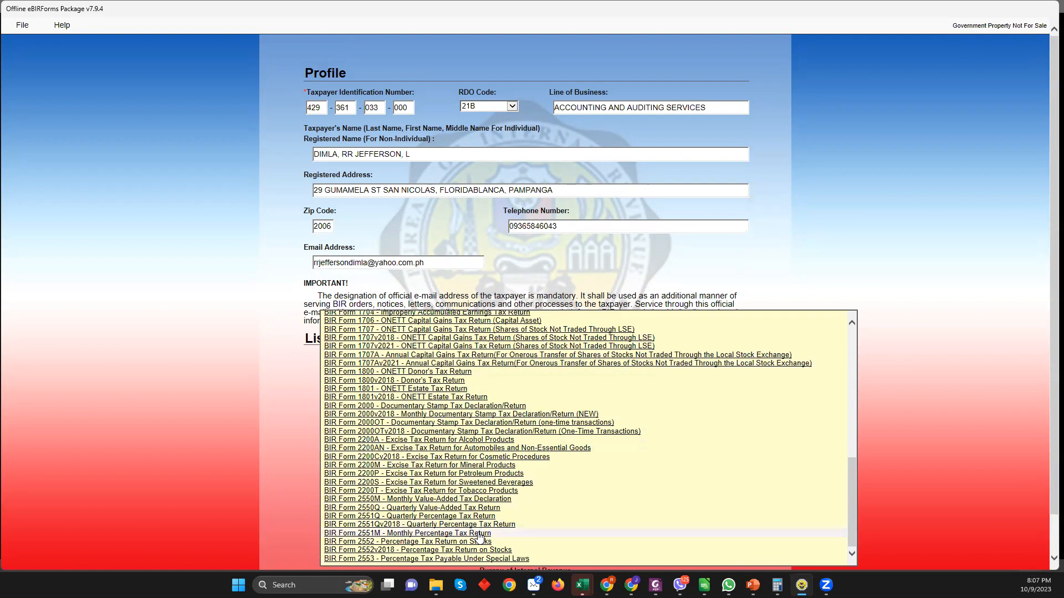
pyautogui.click(299, 585)
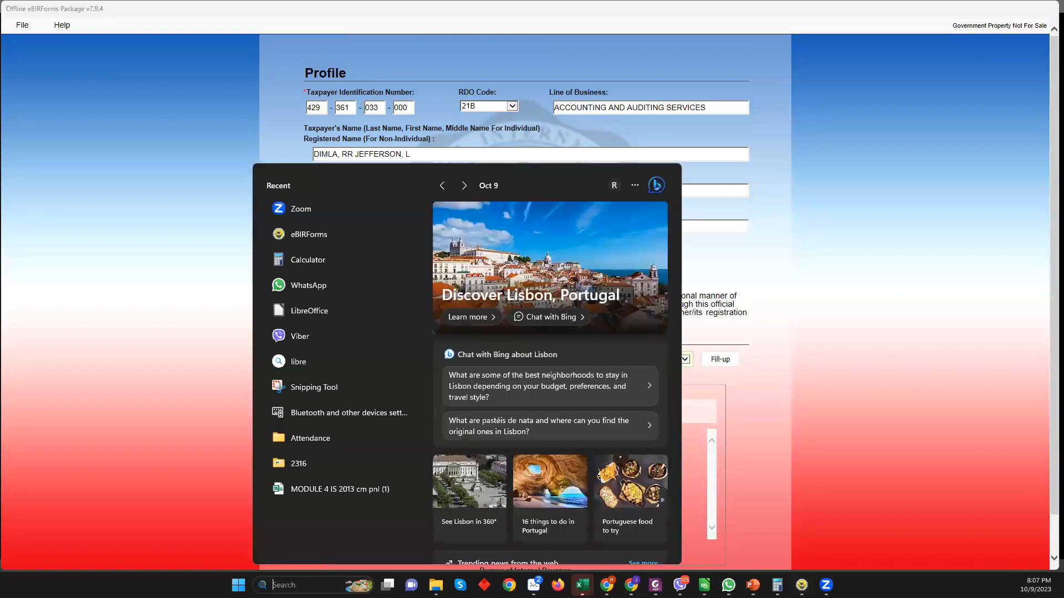
pyautogui.click(753, 442)
pyautogui.click(559, 361)
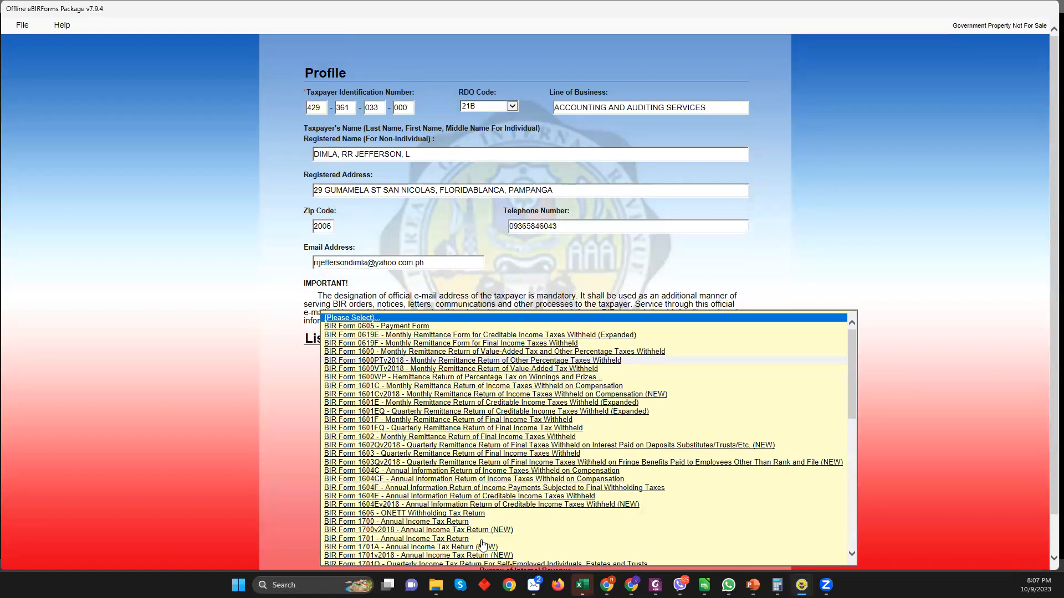
pyautogui.scroll(-10, 471, 518)
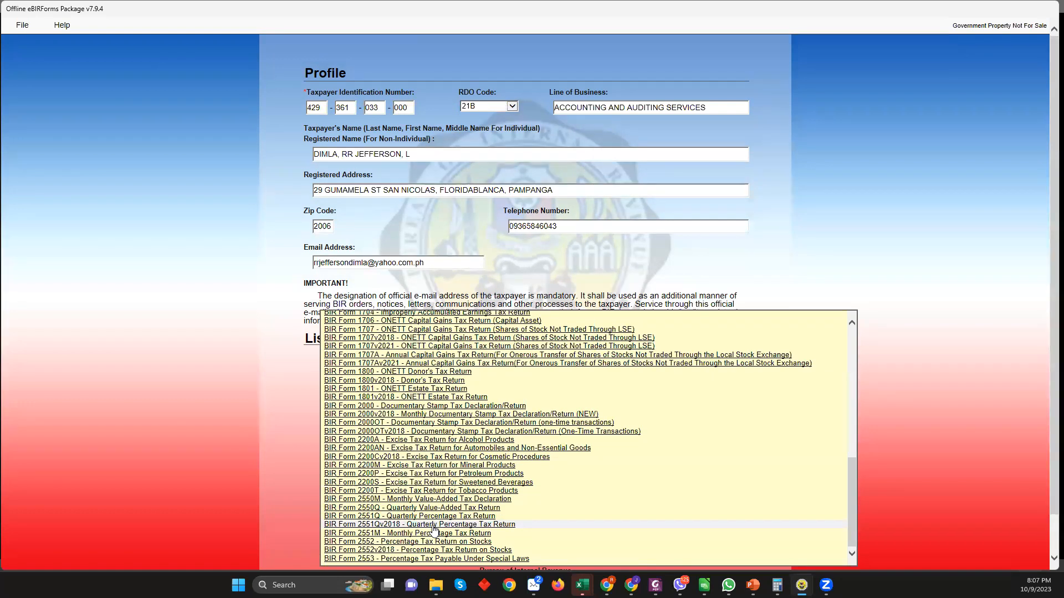
pyautogui.click(433, 525)
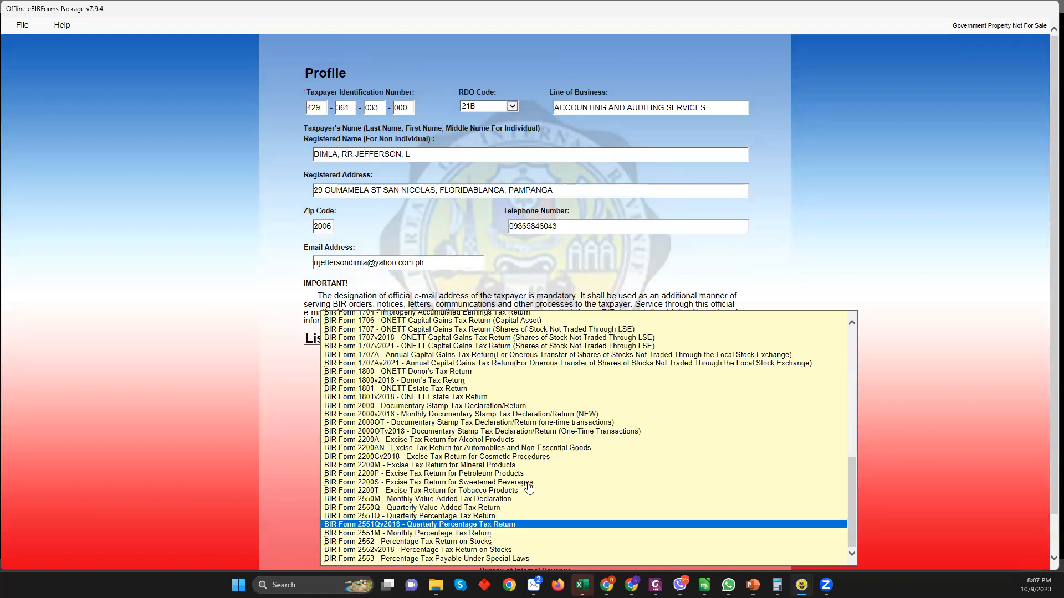
pyautogui.click(802, 585)
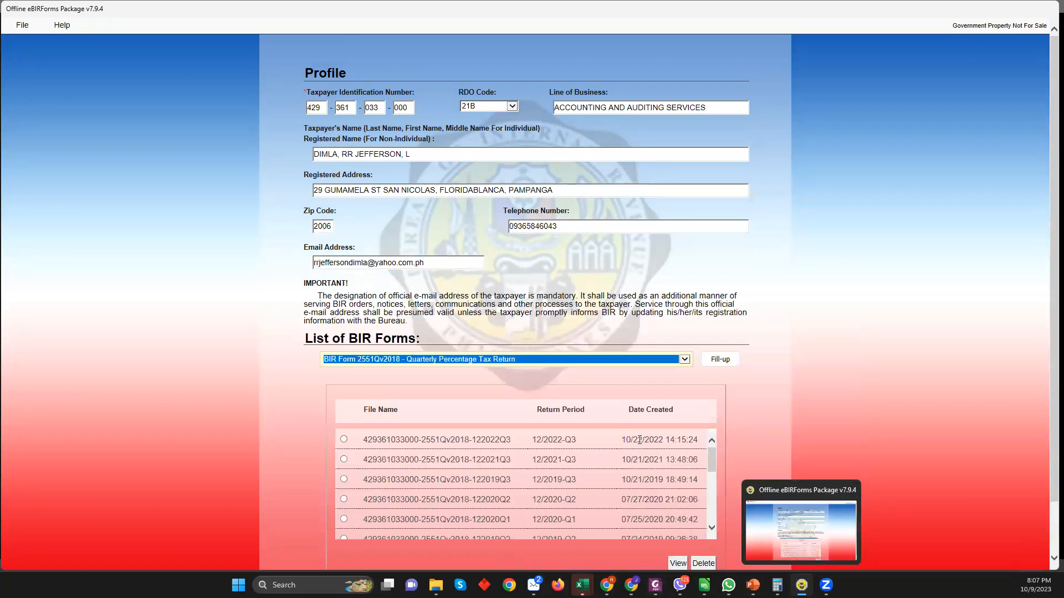
# Start a blank 2551Q return with Fill-up and acknowledge the profile-saved message
pyautogui.click(720, 360)
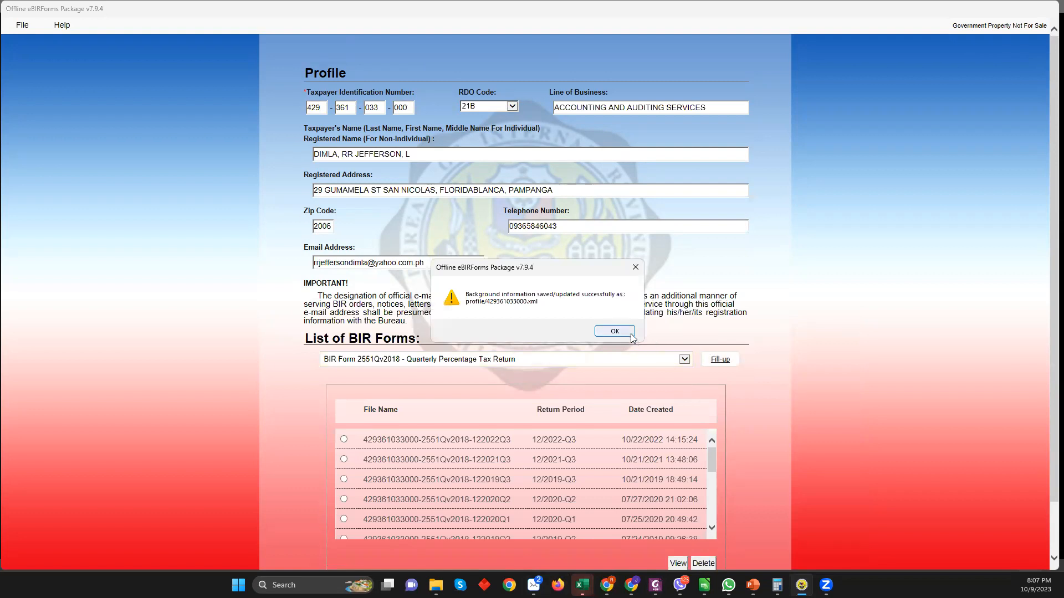
pyautogui.click(630, 334)
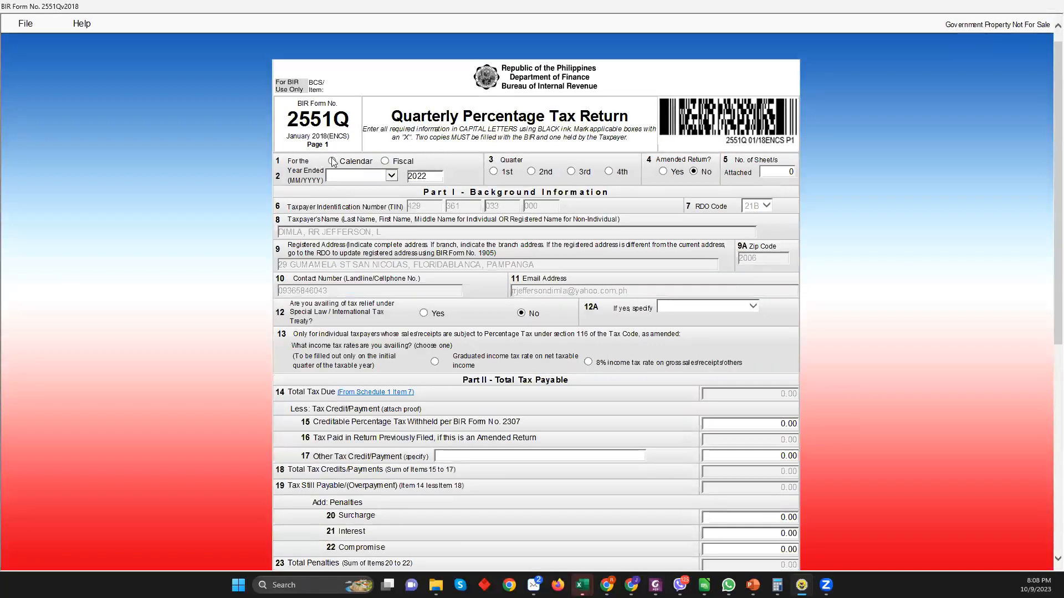
# Set the return to calendar year 2023, 3rd quarter, with the graduated income tax rate
pyautogui.click(314, 163)
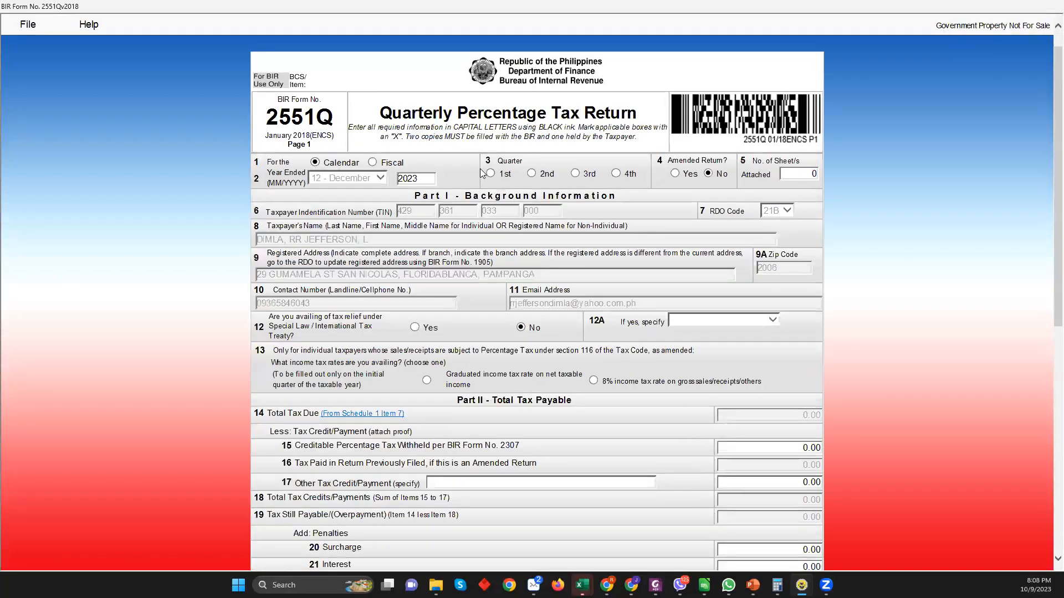
pyautogui.click(575, 173)
pyautogui.click(427, 381)
# Move to page 2's Schedule 1 and open row 1's tax code list
pyautogui.scroll(-8, 572, 277)
pyautogui.click(624, 503)
pyautogui.scroll(3, 605, 312)
pyautogui.click(332, 199)
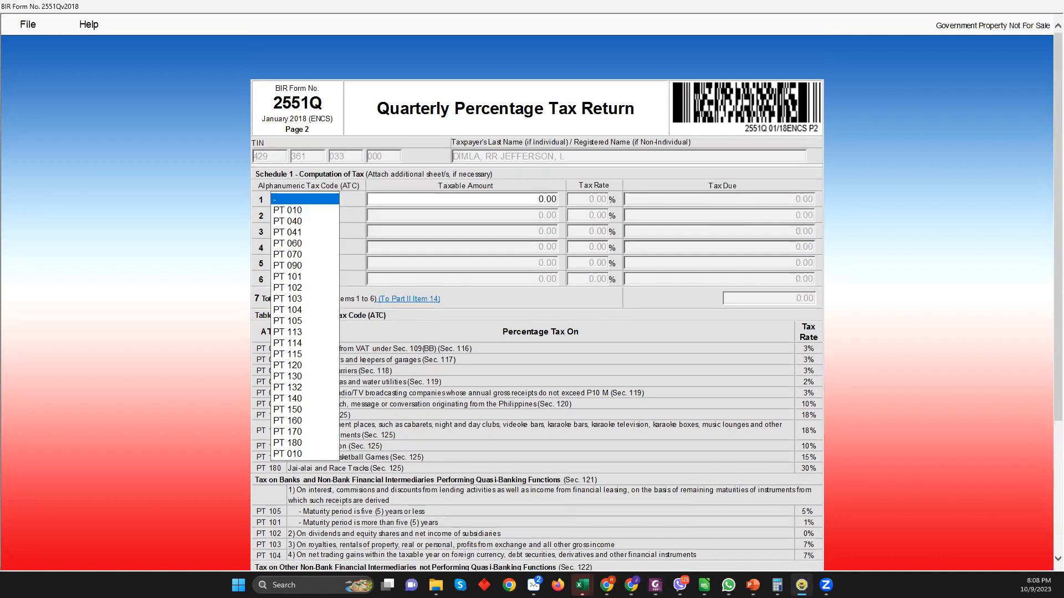
# Snip the tax computation area of the form
pyautogui.hotkey('alt', 'Tab')
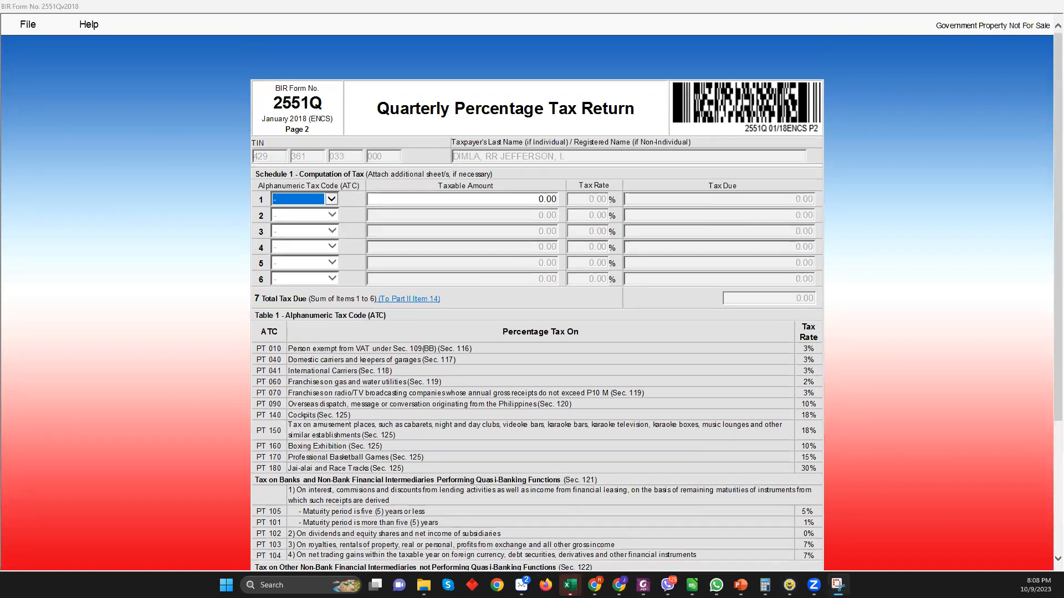
pyautogui.click(331, 199)
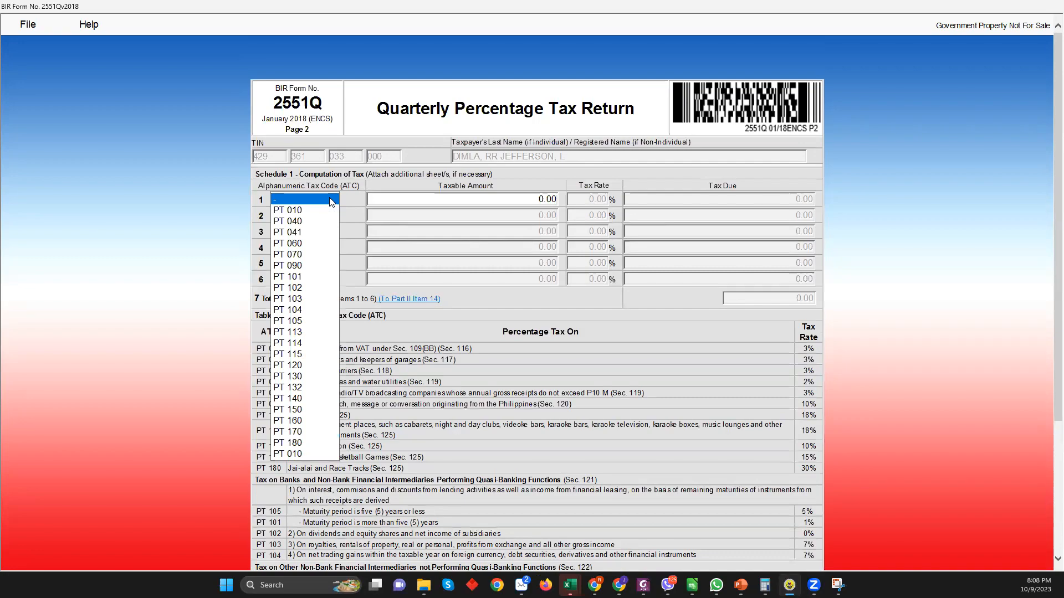
pyautogui.press('super+shift+s')
pyautogui.moveTo(231, 129); pyautogui.dragTo(637, 482)
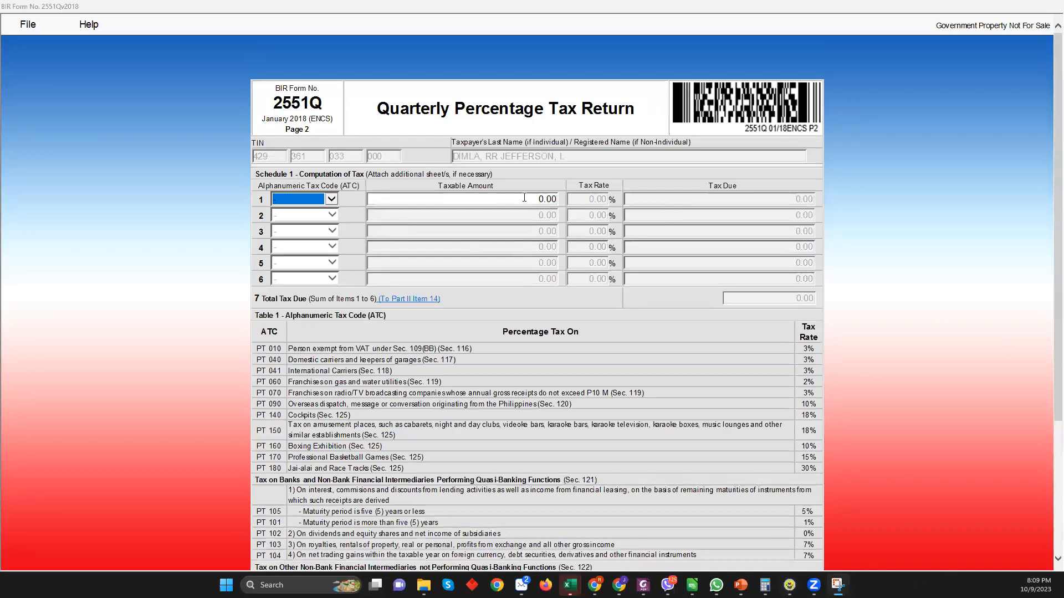
# Snip the schedule area again and set row 1's tax code to PT 010
pyautogui.click(331, 200)
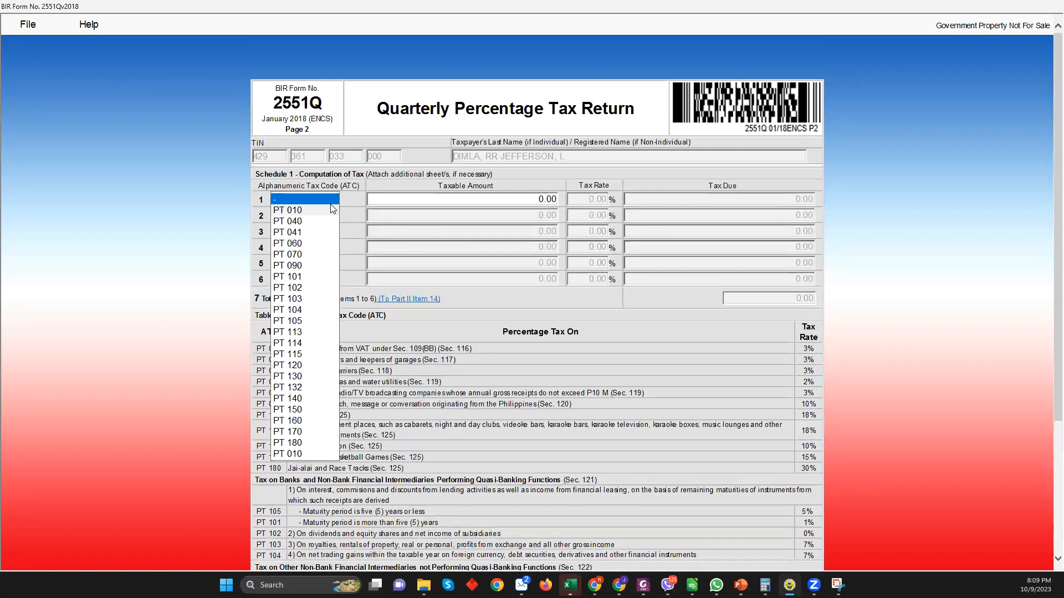
pyautogui.press('super+shift+s')
pyautogui.moveTo(237, 110); pyautogui.dragTo(427, 489)
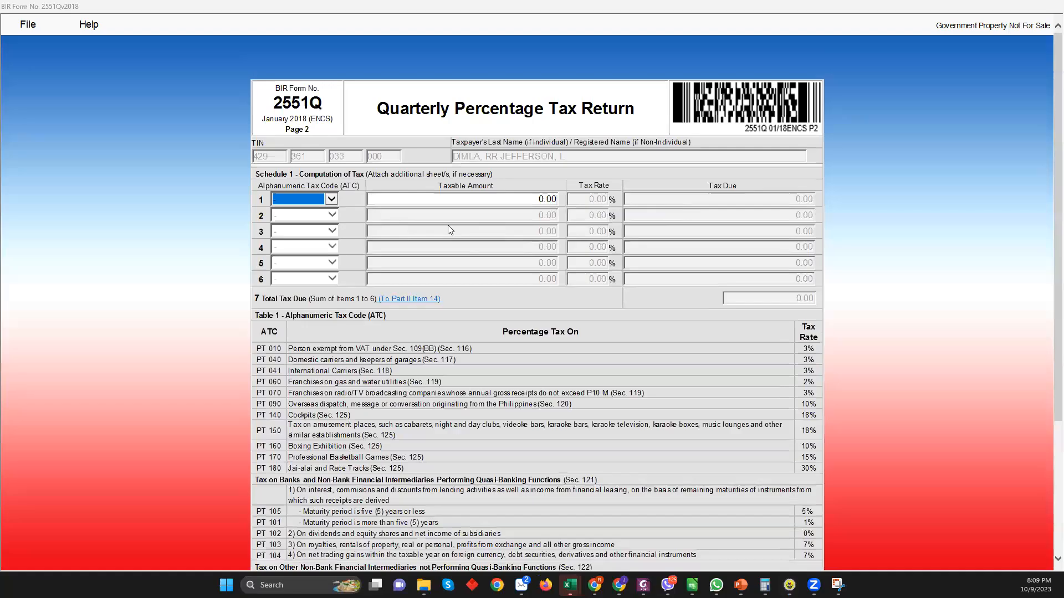
pyautogui.click(331, 199)
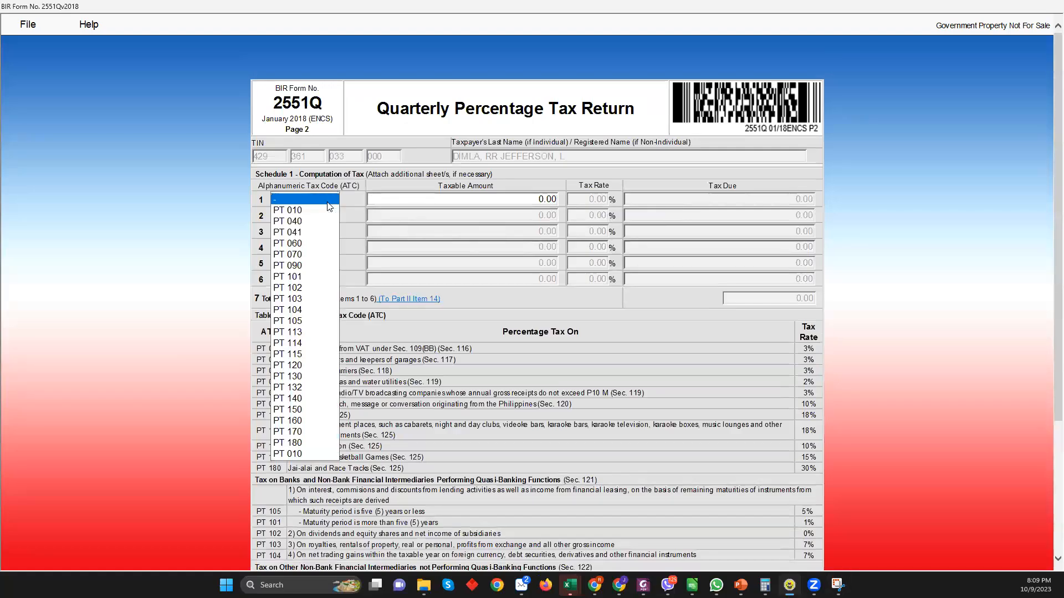
pyautogui.click(298, 212)
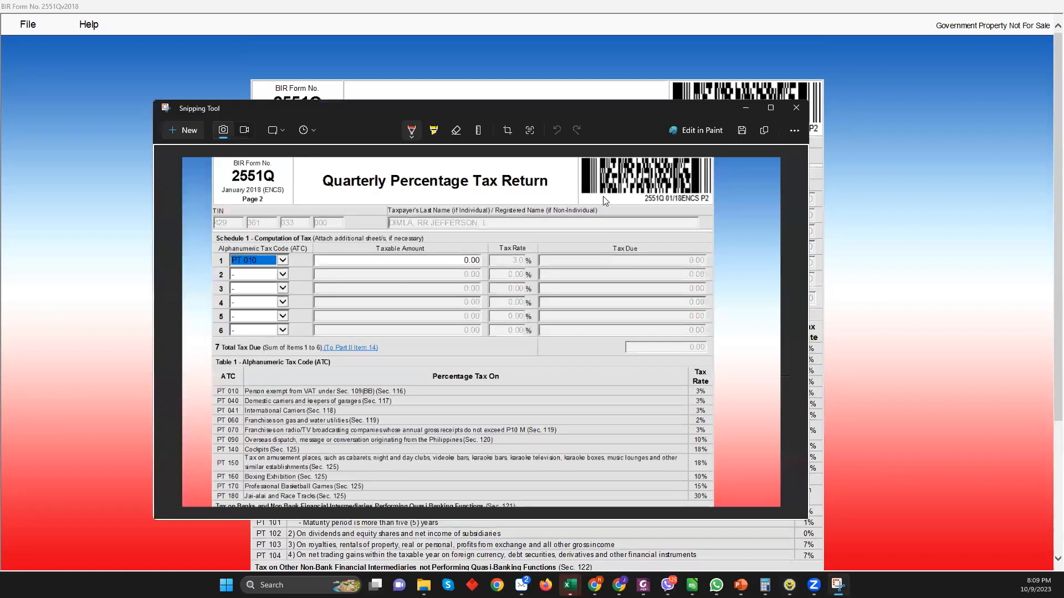
# Circle the Tax Rate heading and row 1's tax code in red, keeping PT 010
pyautogui.moveTo(519, 268)
pyautogui.mouseDown()
pyautogui.moveTo(496, 243)
pyautogui.moveTo(523, 269)
pyautogui.mouseUp()
pyautogui.moveTo(250, 277)
pyautogui.mouseDown()
pyautogui.moveTo(301, 254)
pyautogui.moveTo(228, 265)
pyautogui.mouseUp()
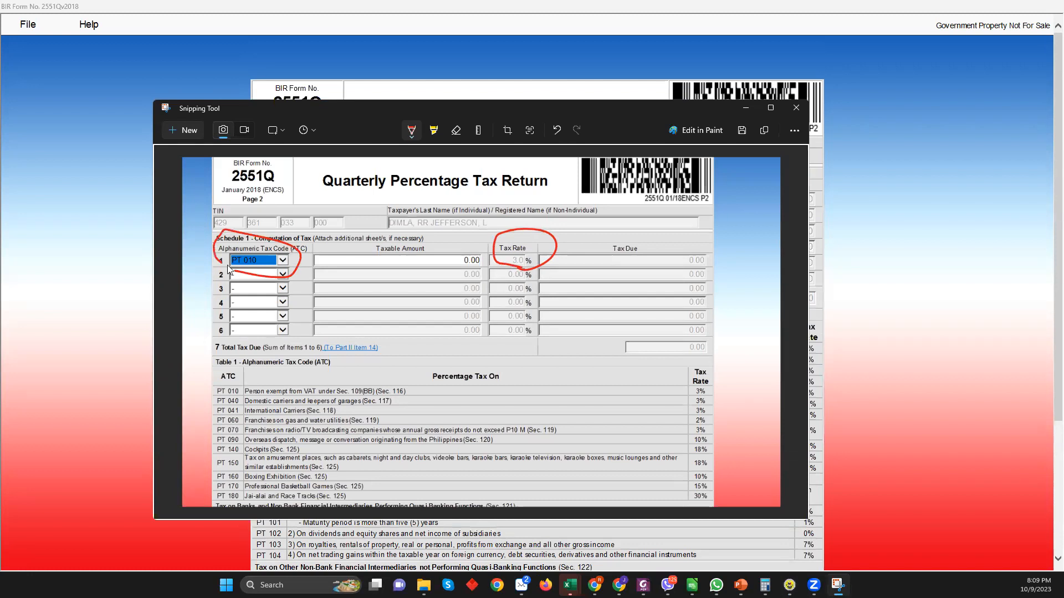
pyautogui.click(934, 201)
pyautogui.click(330, 200)
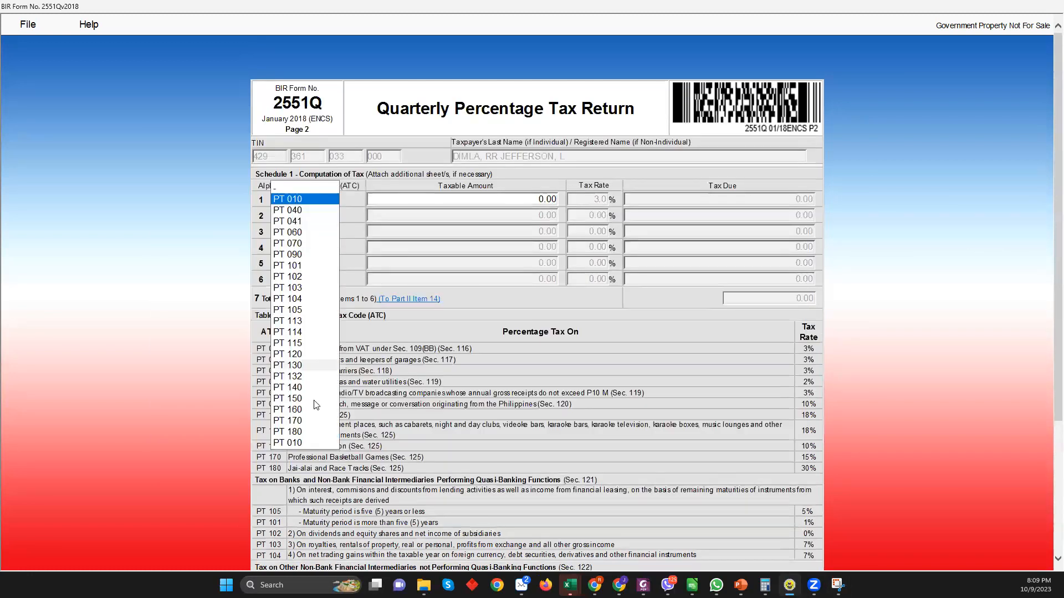
pyautogui.click(295, 443)
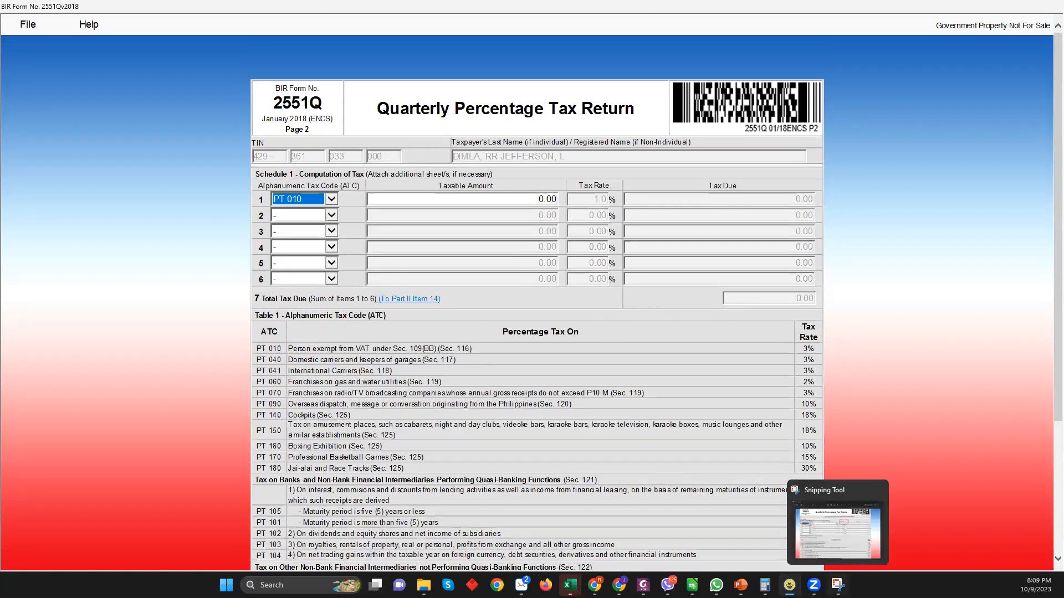
# Take a fresh snip of the schedule and circle row 1's tax rate in red
pyautogui.click(837, 585)
pyautogui.hotkey('ctrl', 'n')
pyautogui.moveTo(211, 58); pyautogui.dragTo(928, 562)
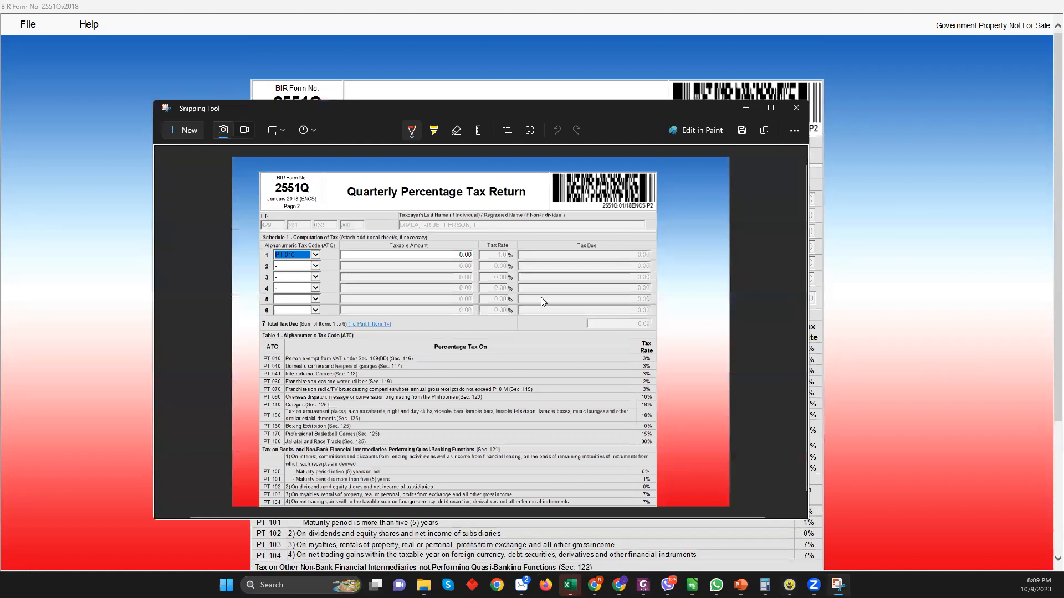
pyautogui.moveTo(476, 271)
pyautogui.mouseDown()
pyautogui.moveTo(559, 268)
pyautogui.moveTo(457, 256)
pyautogui.mouseUp()
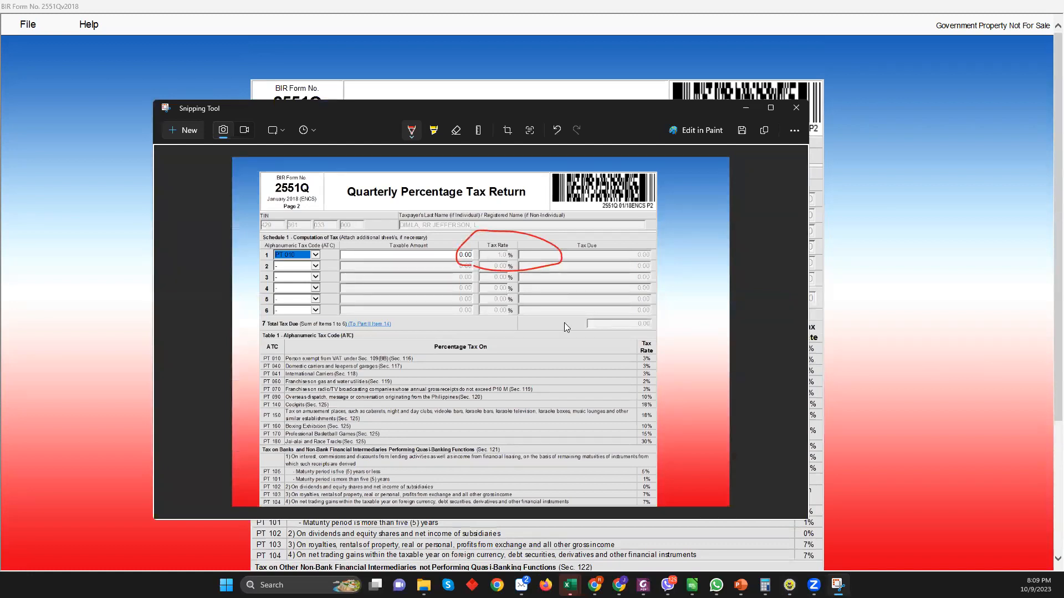
# Set line 1 to PT 010 with taxable amount 16,000,000 to compute the tax due
pyautogui.click(888, 298)
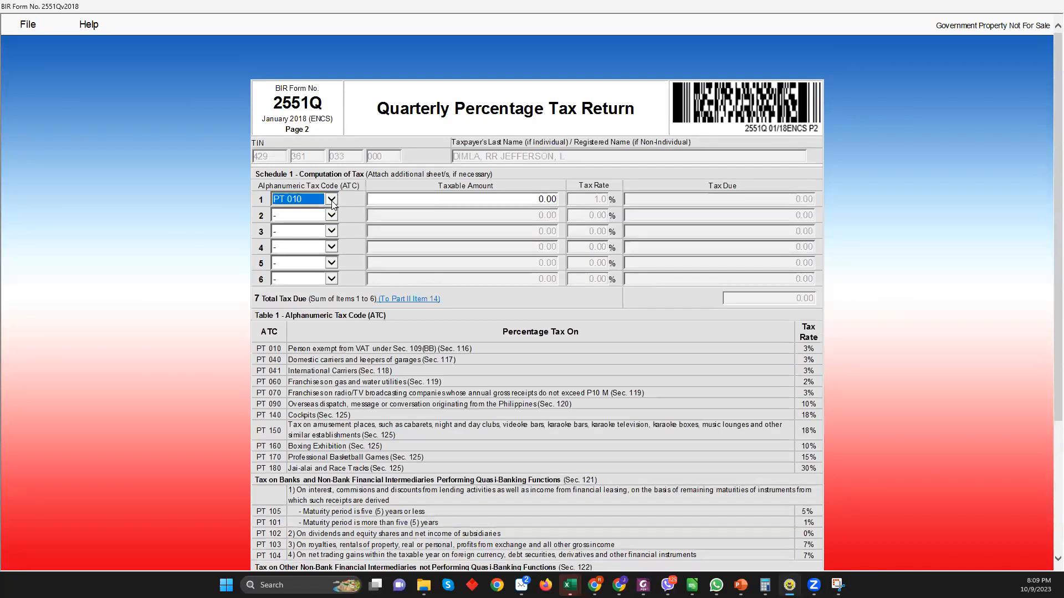
pyautogui.click(288, 199)
pyautogui.click(297, 25)
pyautogui.click(423, 200)
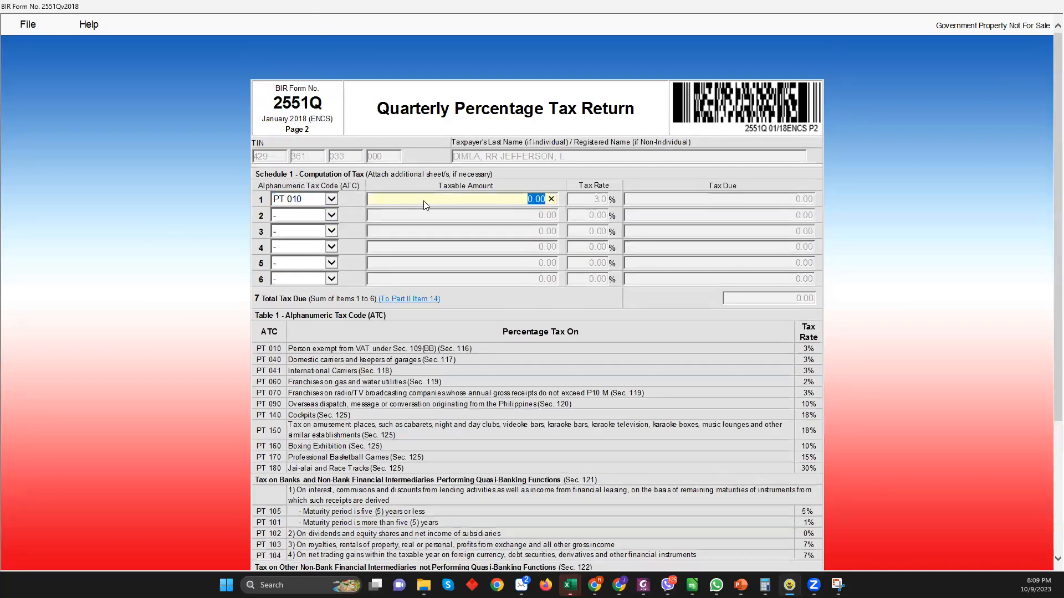
pyautogui.write('16,000,000')
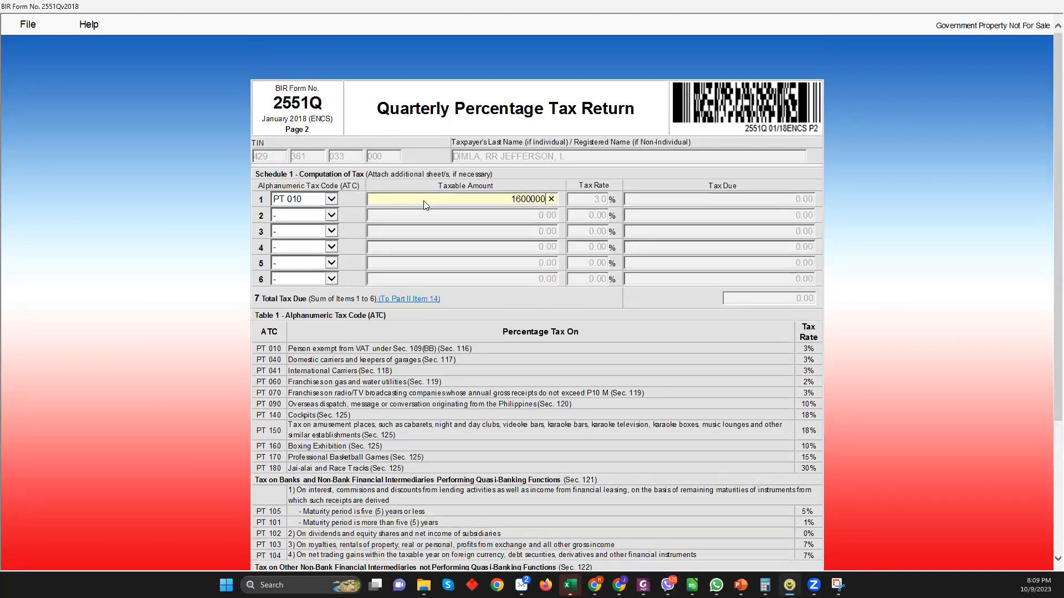
pyautogui.press('Tab')
# Snip the tax computation page and circle the 480,000.00 total tax due in red
pyautogui.click(838, 585)
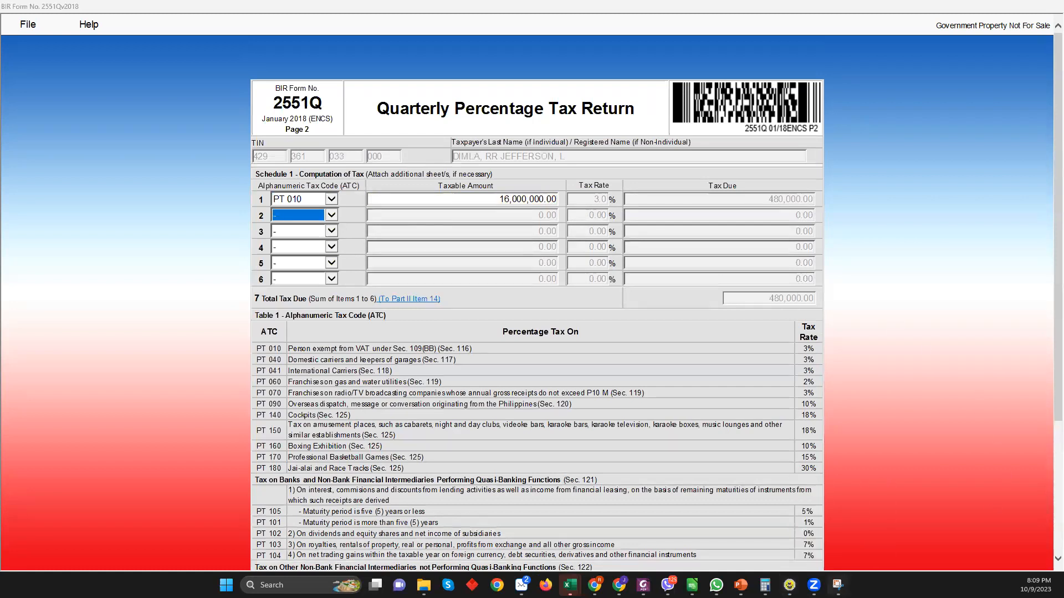
pyautogui.click(190, 130)
pyautogui.moveTo(190, 43); pyautogui.dragTo(887, 568)
pyautogui.moveTo(566, 338)
pyautogui.mouseDown()
pyautogui.moveTo(723, 297)
pyautogui.moveTo(601, 350)
pyautogui.mouseUp()
# Return to the form's first page, scrolled to its lower section, for a new snip
pyautogui.click(887, 284)
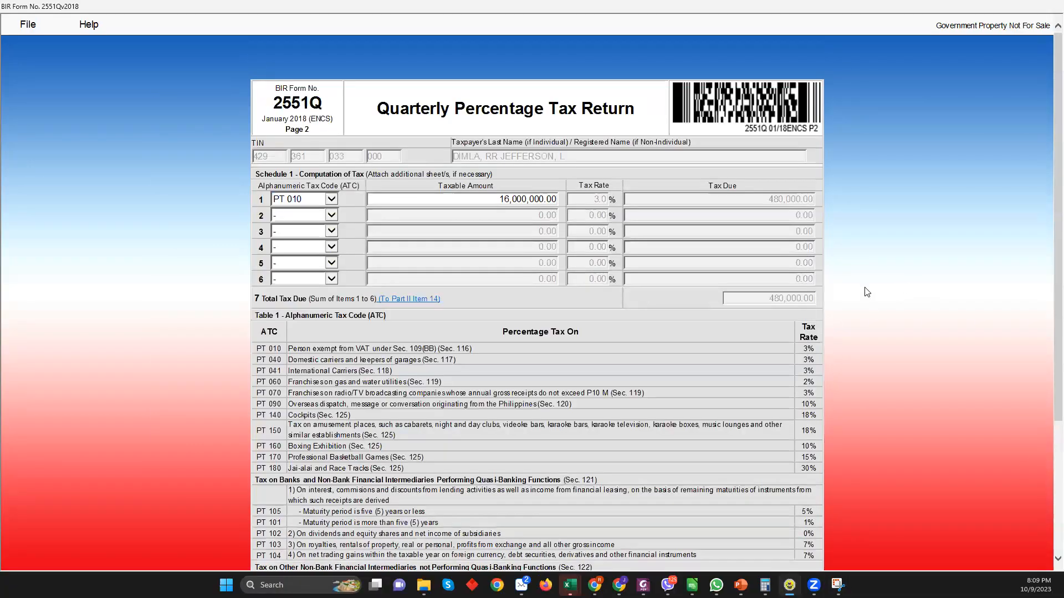
pyautogui.hotkey('alt', 'Tab')
pyautogui.click(853, 344)
pyautogui.scroll(-10, 853, 343)
pyautogui.click(467, 507)
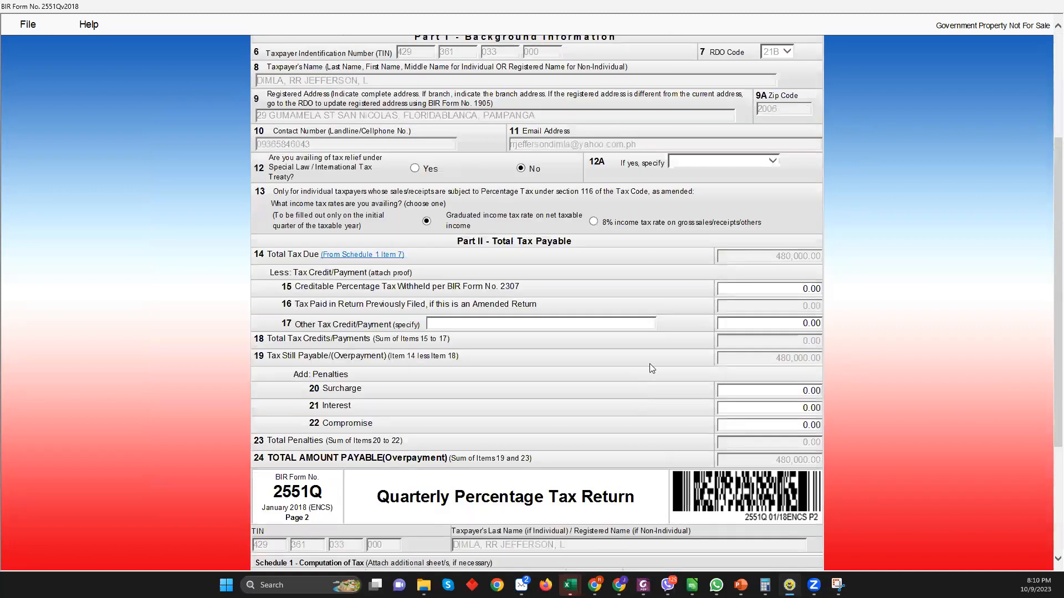
pyautogui.scroll(-5, 746, 375)
pyautogui.click(838, 585)
pyautogui.click(195, 131)
# Snip page 1's bottom, circle the penalty and total payable amounts in red, then return to slides
pyautogui.moveTo(227, 12); pyautogui.dragTo(861, 557)
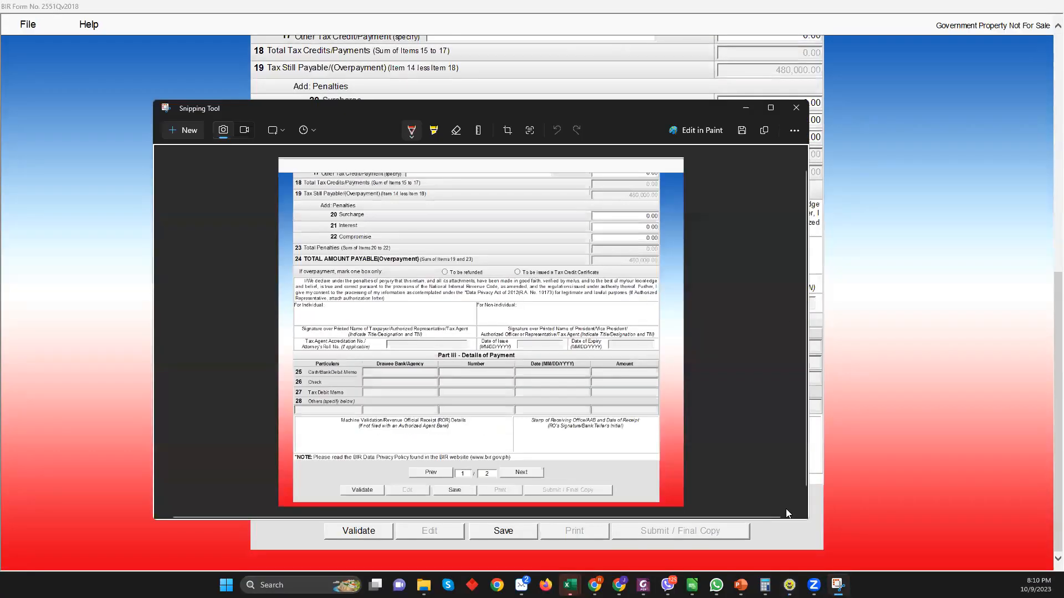
pyautogui.moveTo(808, 521); pyautogui.dragTo(992, 571)
pyautogui.moveTo(761, 284)
pyautogui.mouseDown()
pyautogui.moveTo(800, 261)
pyautogui.moveTo(731, 292)
pyautogui.moveTo(789, 302)
pyautogui.mouseUp()
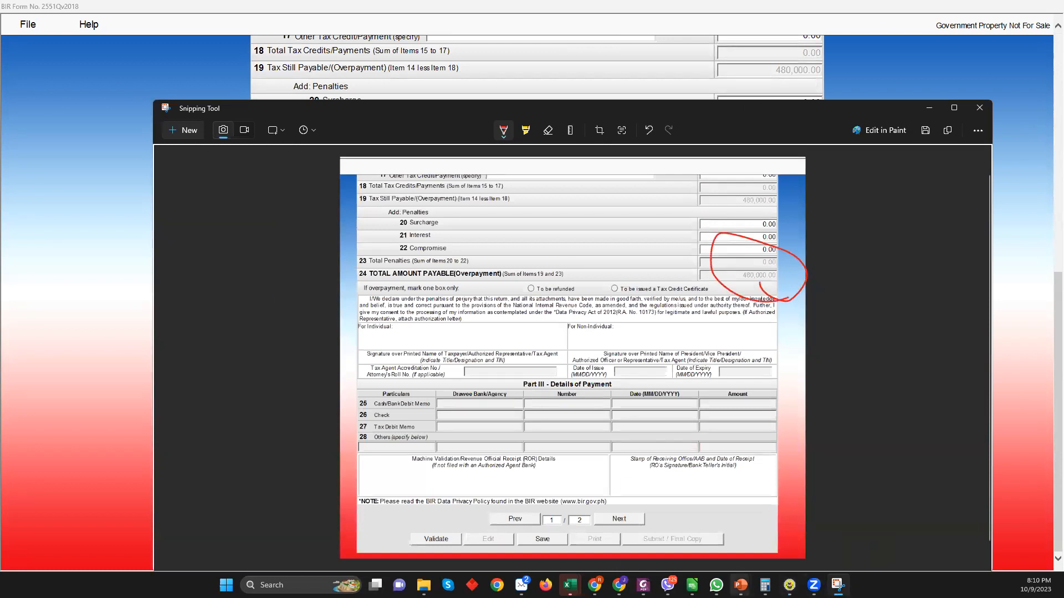
pyautogui.moveTo(741, 585)
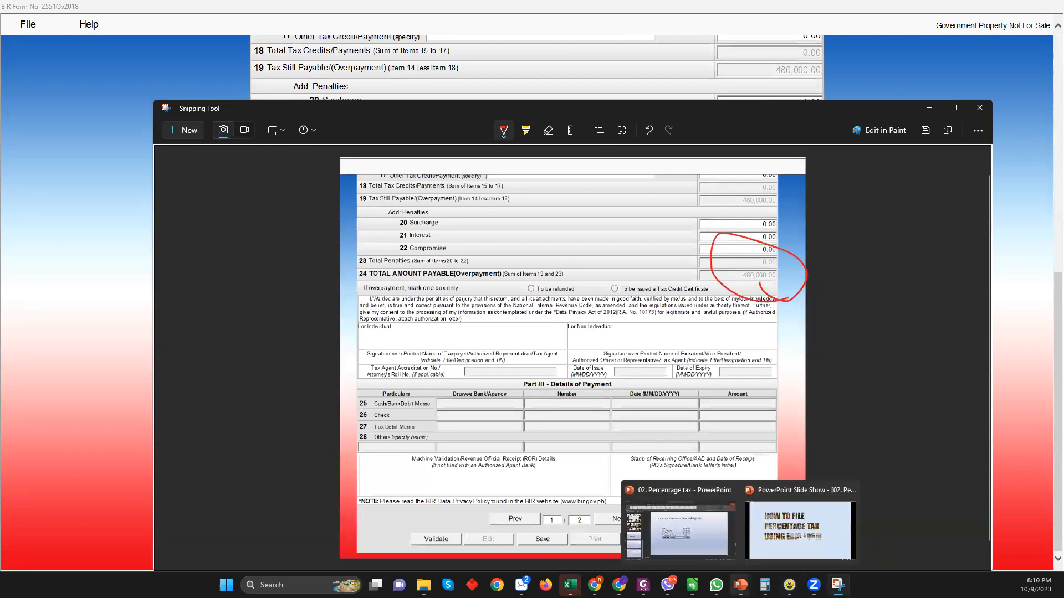
pyautogui.click(763, 549)
# Show the How to Compute Percentage Tax slide from the overview, then switch back to the form
pyautogui.press('Right')
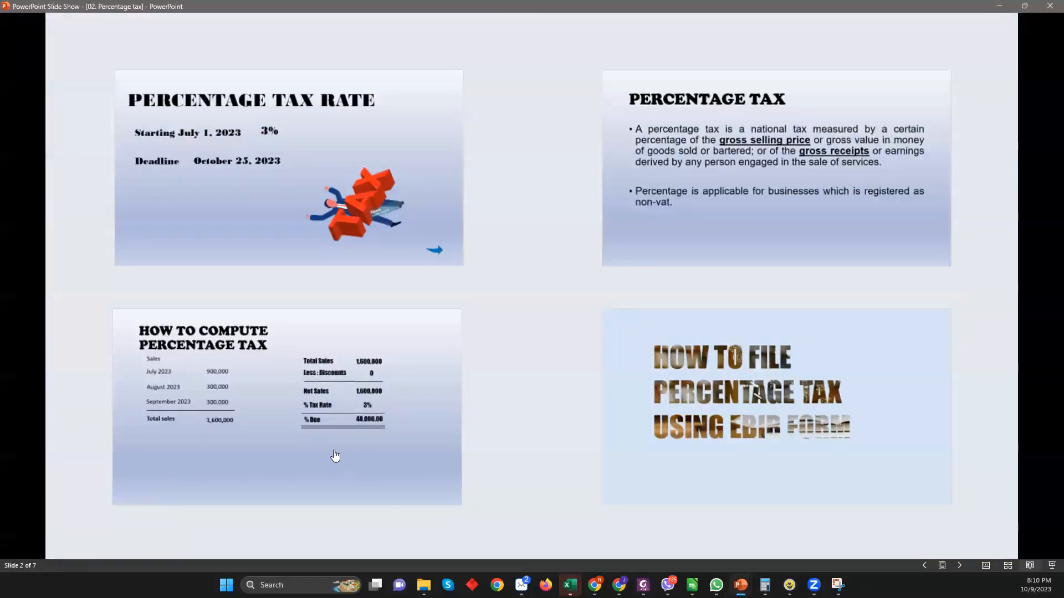
pyautogui.click(336, 456)
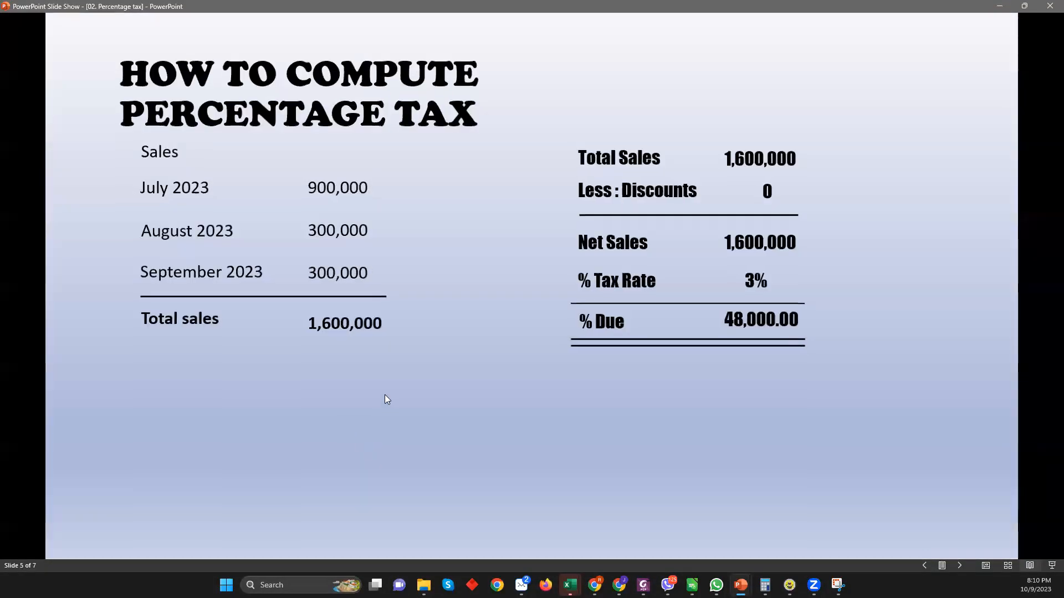
pyautogui.click(790, 585)
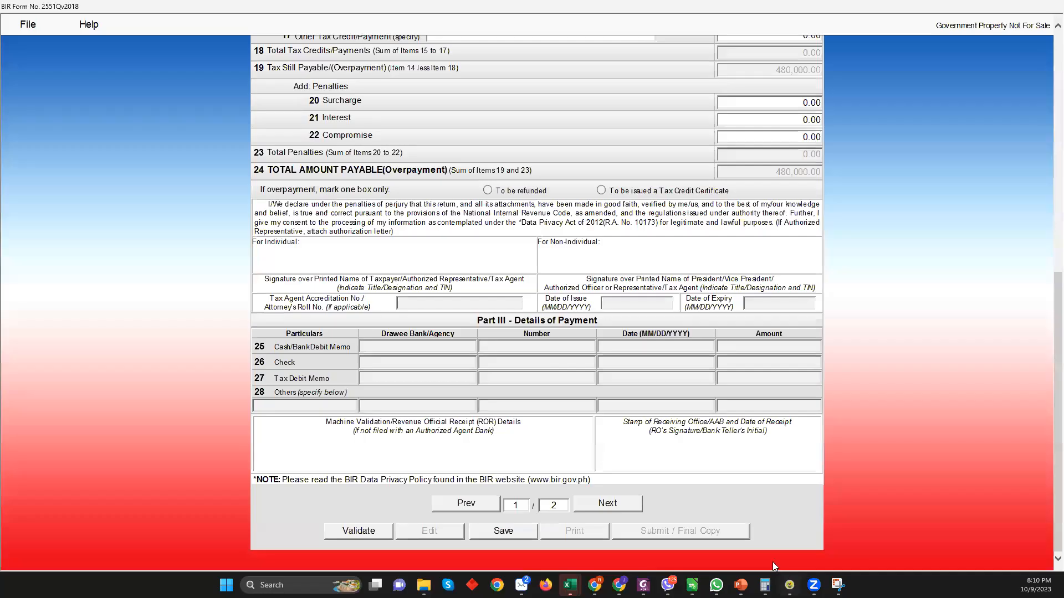
# On the second page, correct line 1's taxable amount to 1,600,000.00 by removing the extra zero
pyautogui.click(608, 505)
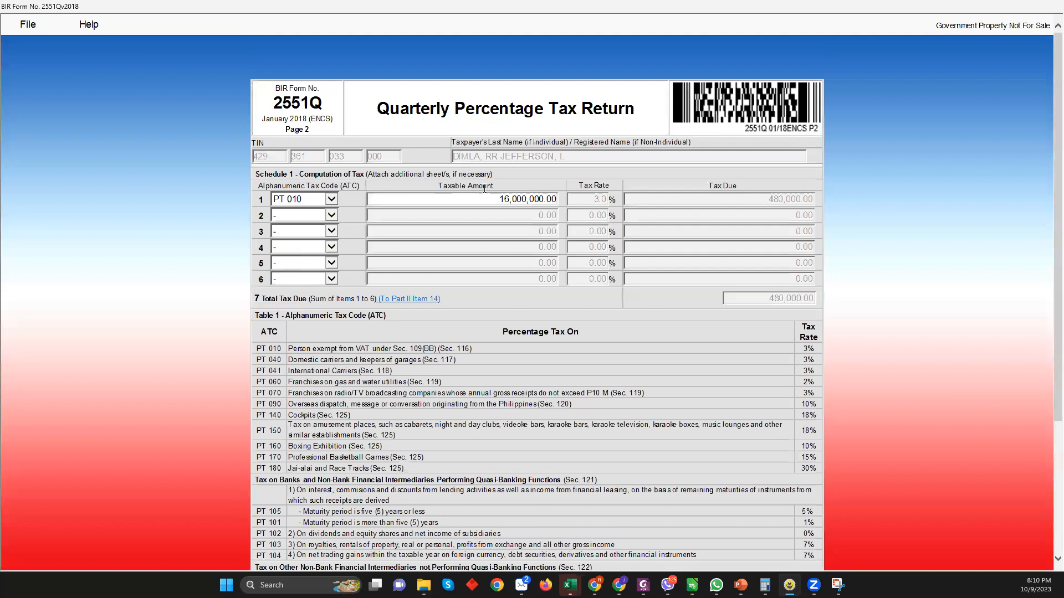
pyautogui.click(528, 198)
pyautogui.press('Delete')
pyautogui.press('Tab')
# Return to the first page and scroll to Part II to check the 48,000.00 total payable
pyautogui.scroll(-3, 715, 222)
pyautogui.scroll(3, 682, 321)
pyautogui.scroll(-3, 582, 443)
pyautogui.click(466, 503)
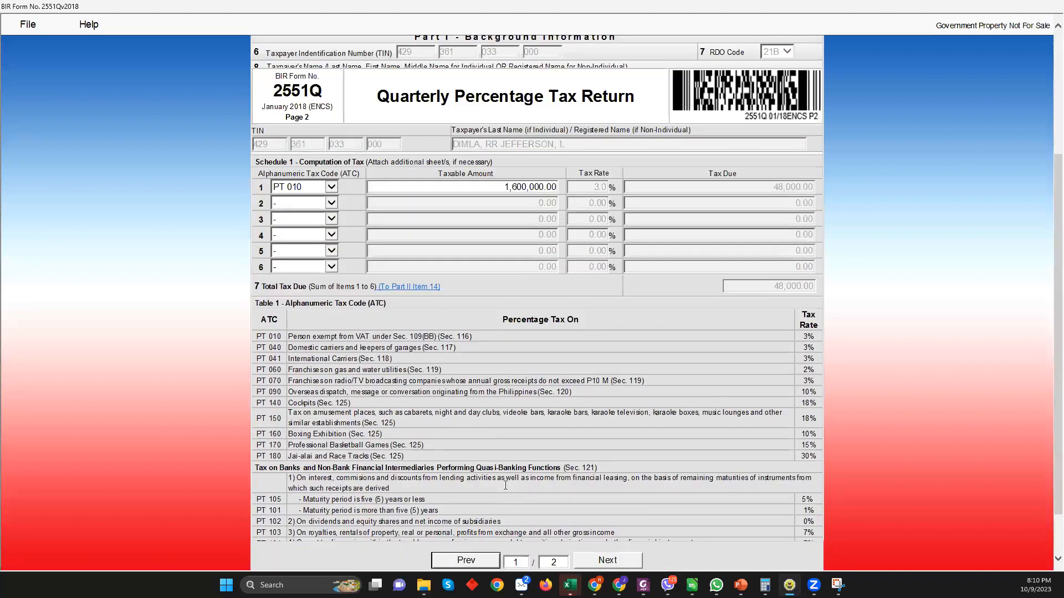
pyautogui.scroll(-5, 601, 413)
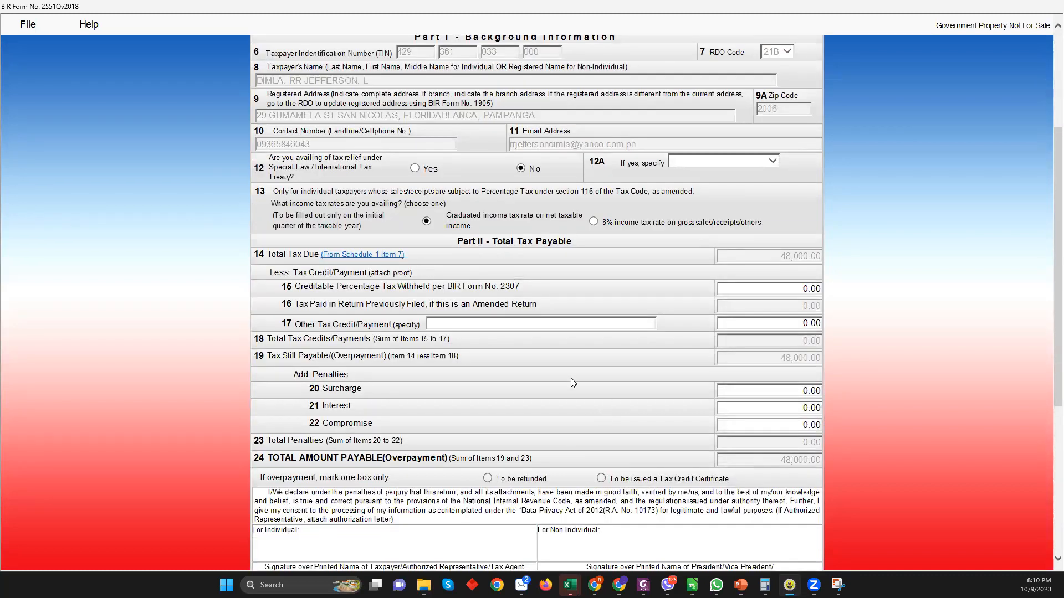
pyautogui.scroll(-5, 571, 378)
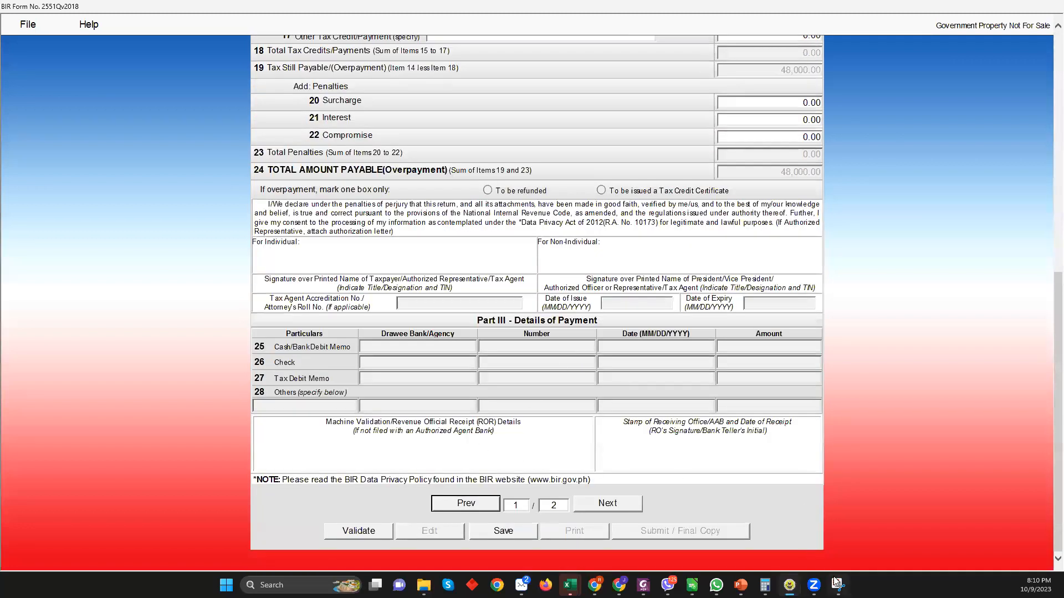
pyautogui.hotkey('alt', 'Tab')
# Snip the bottom of the corrected form and enlarge and reposition the Snipping Tool window
pyautogui.hotkey('ctrl', 'n')
pyautogui.moveTo(226, 18); pyautogui.dragTo(869, 549)
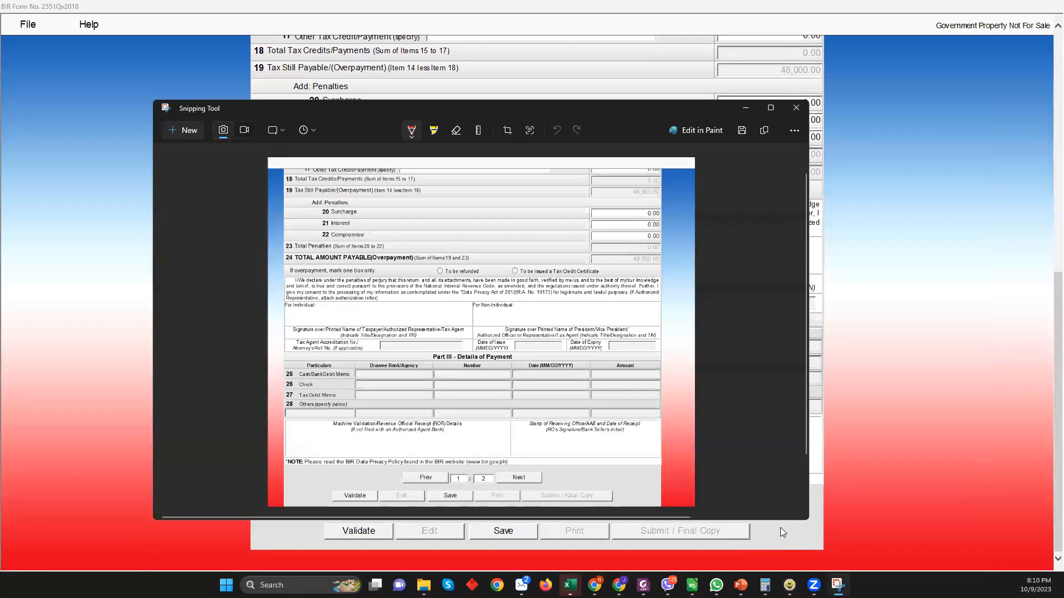
pyautogui.moveTo(807, 522); pyautogui.dragTo(941, 559)
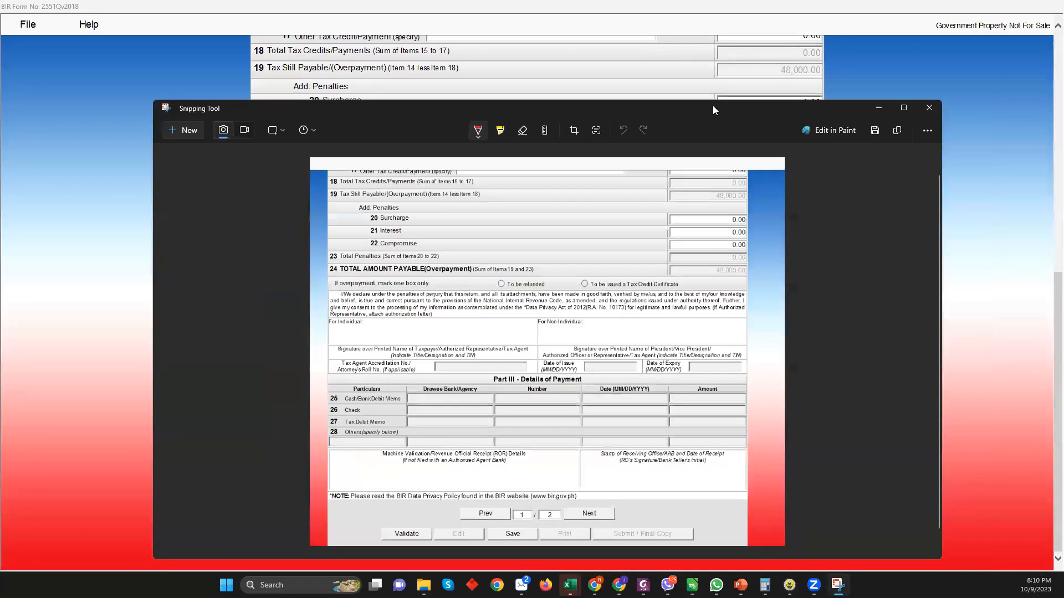
pyautogui.moveTo(693, 110); pyautogui.dragTo(637, 45)
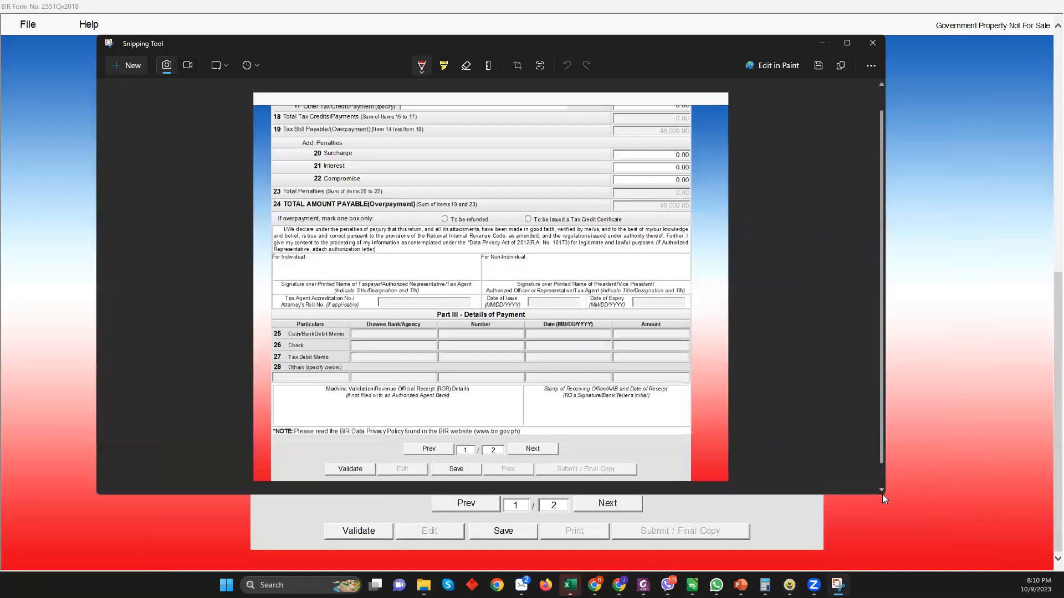
pyautogui.moveTo(880, 496); pyautogui.dragTo(975, 557)
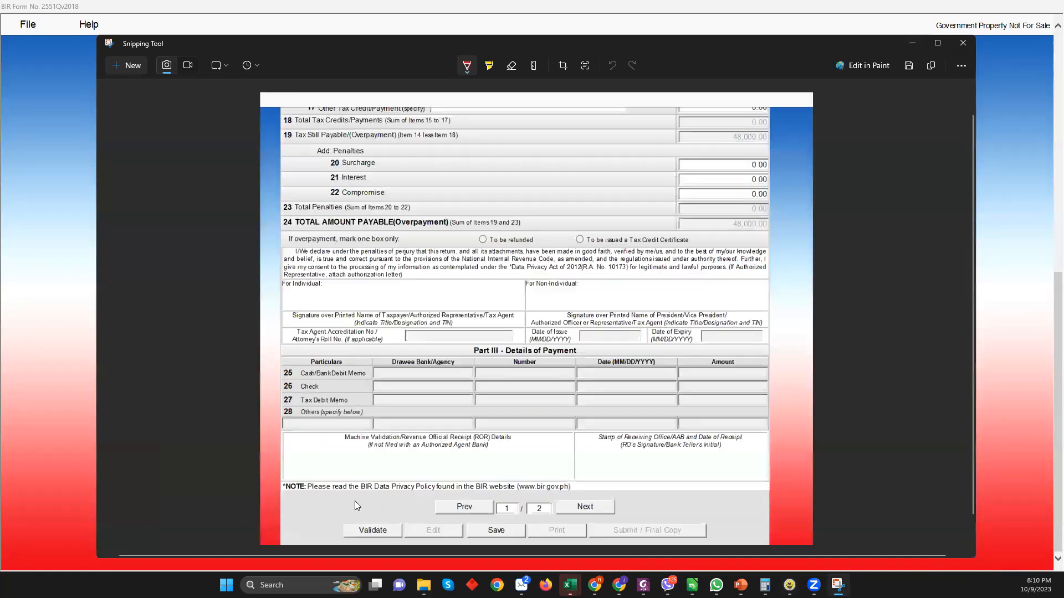
# Circle Validate, Print and Submit / Final Copy in red, adding an arrow toward Submit
pyautogui.moveTo(382, 504)
pyautogui.mouseDown()
pyautogui.moveTo(362, 546)
pyautogui.moveTo(390, 505)
pyautogui.mouseUp()
pyautogui.moveTo(531, 547); pyautogui.dragTo(579, 530)
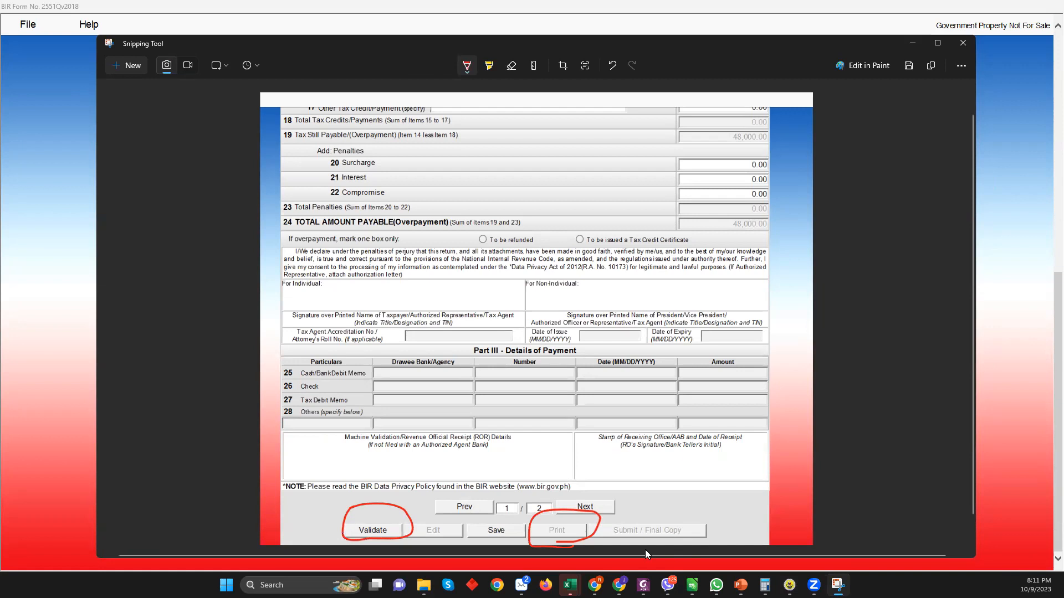
pyautogui.moveTo(733, 513)
pyautogui.mouseDown()
pyautogui.moveTo(582, 533)
pyautogui.moveTo(662, 543)
pyautogui.mouseUp()
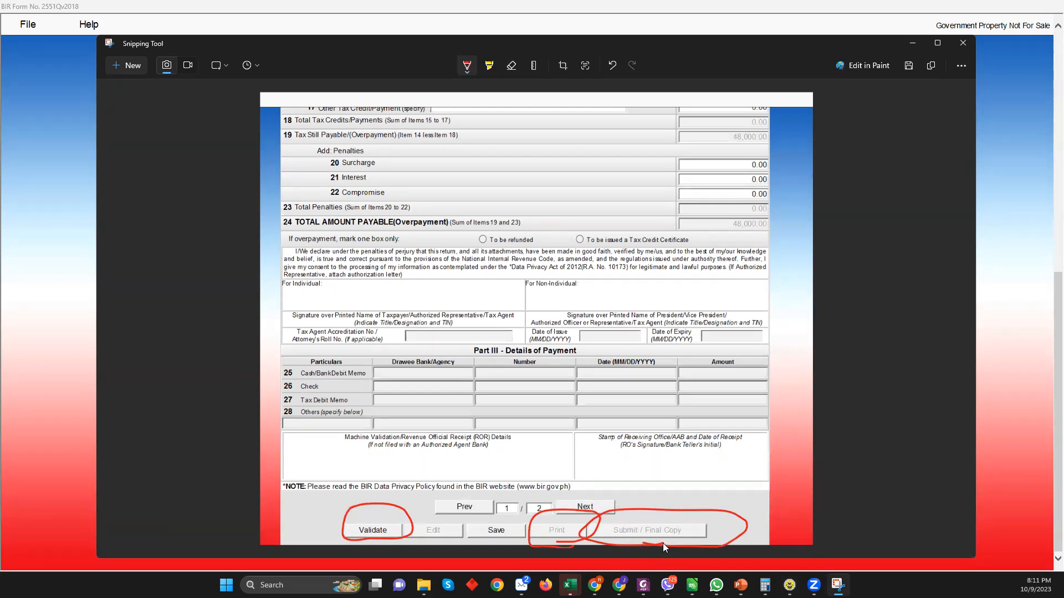
pyautogui.moveTo(821, 420)
pyautogui.mouseDown()
pyautogui.moveTo(701, 479)
pyautogui.moveTo(686, 500)
pyautogui.mouseUp()
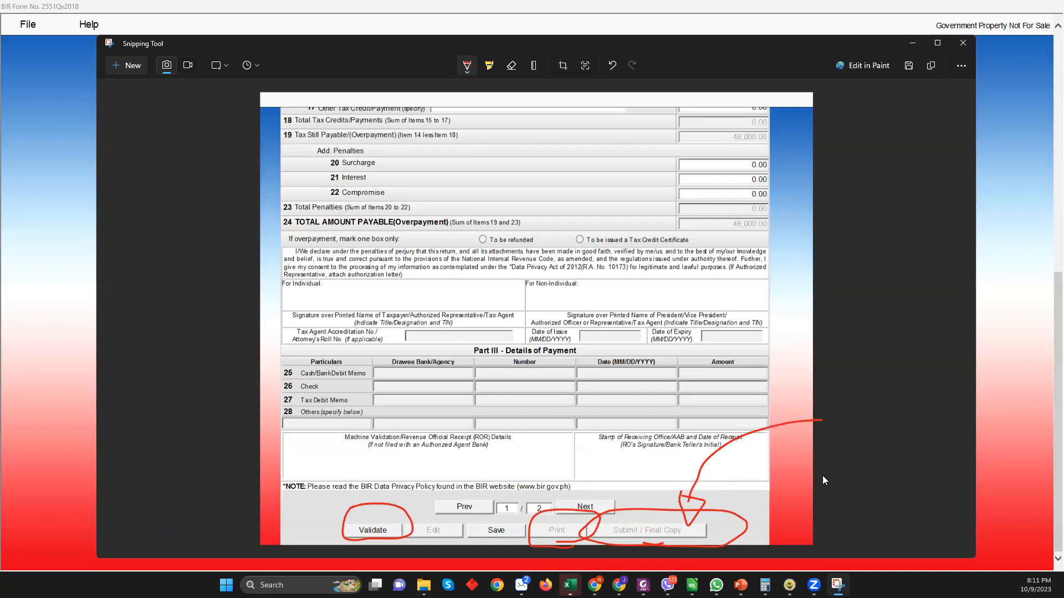
# Return to the slide show and jump to the How to File Percentage Tax slide via the overview
pyautogui.moveTo(740, 584)
pyautogui.click(785, 526)
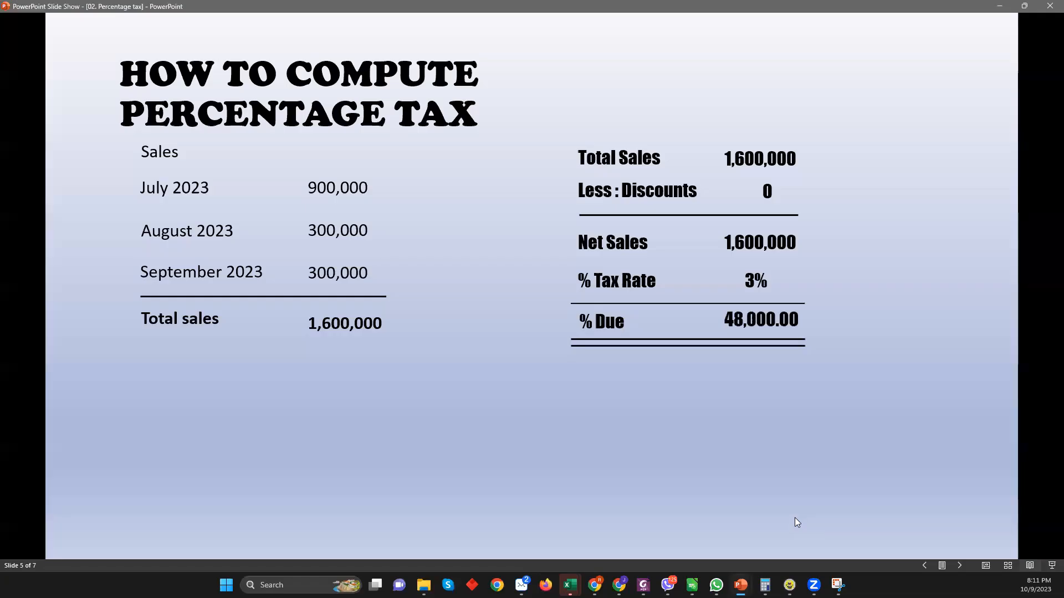
pyautogui.press('-')
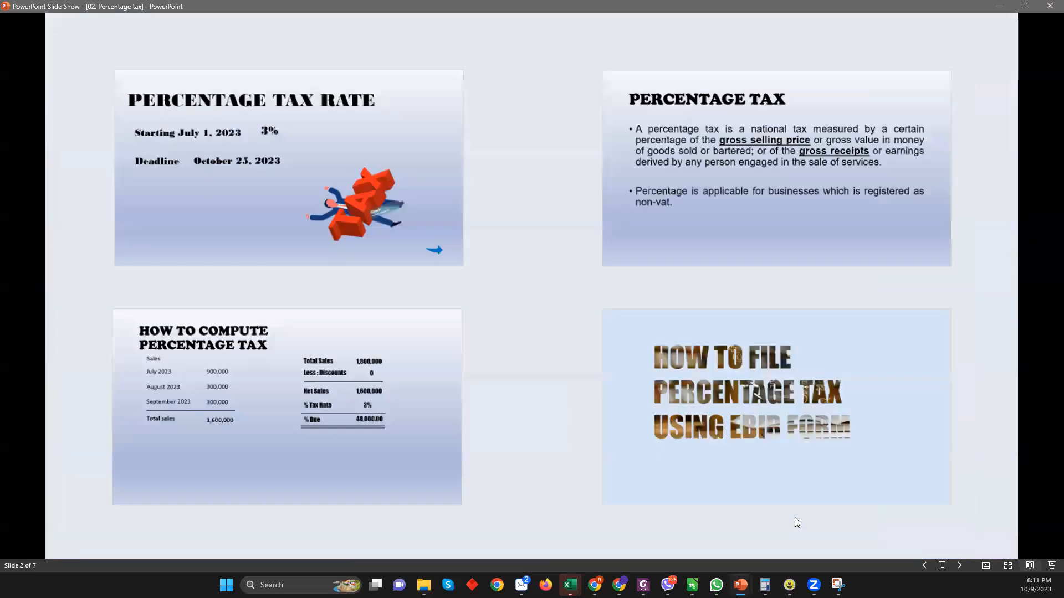
pyautogui.click(795, 517)
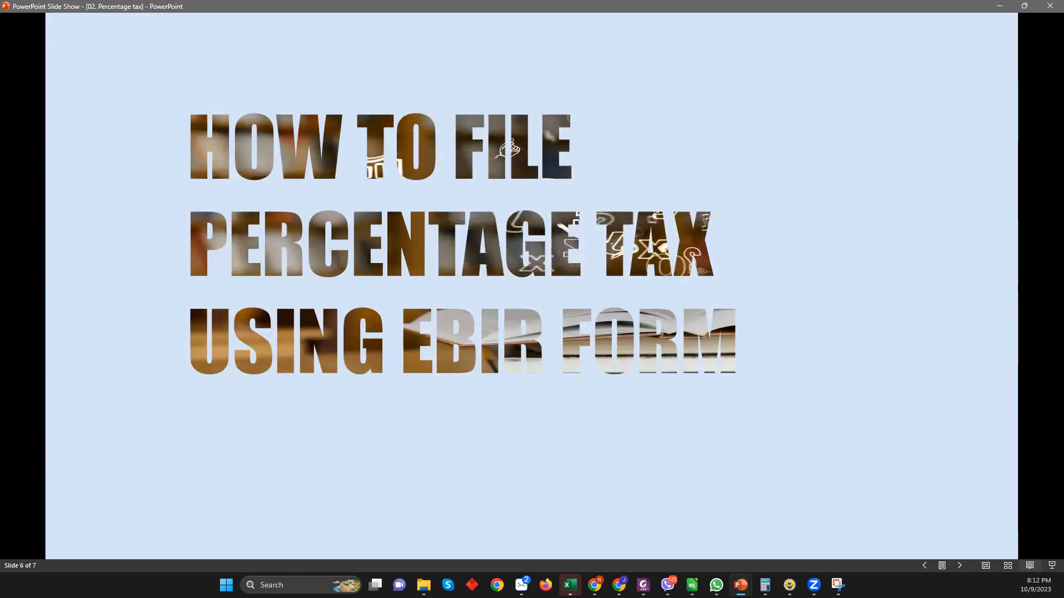
pyautogui.press('Right')
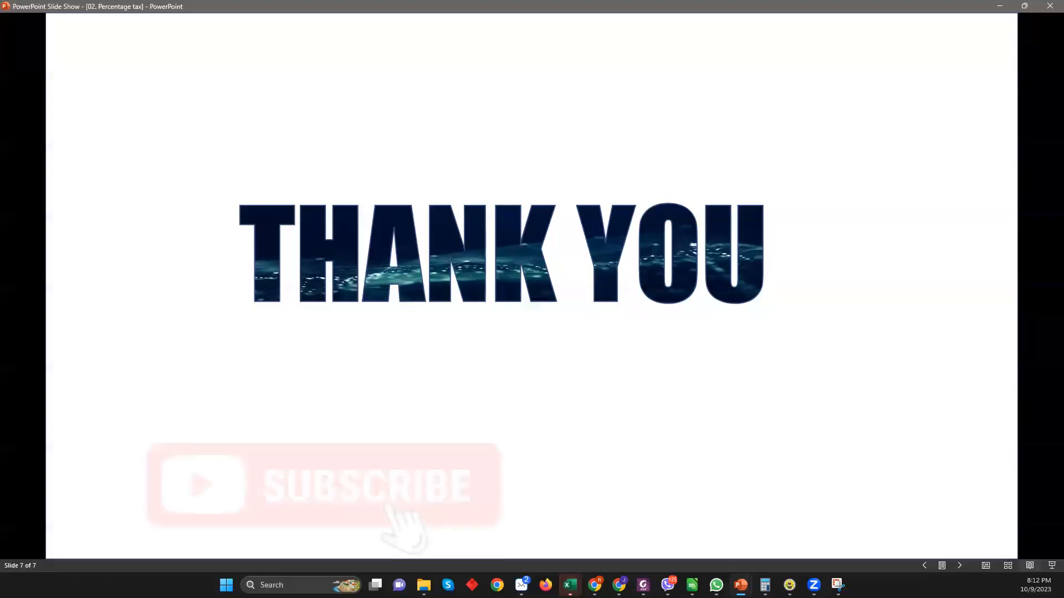